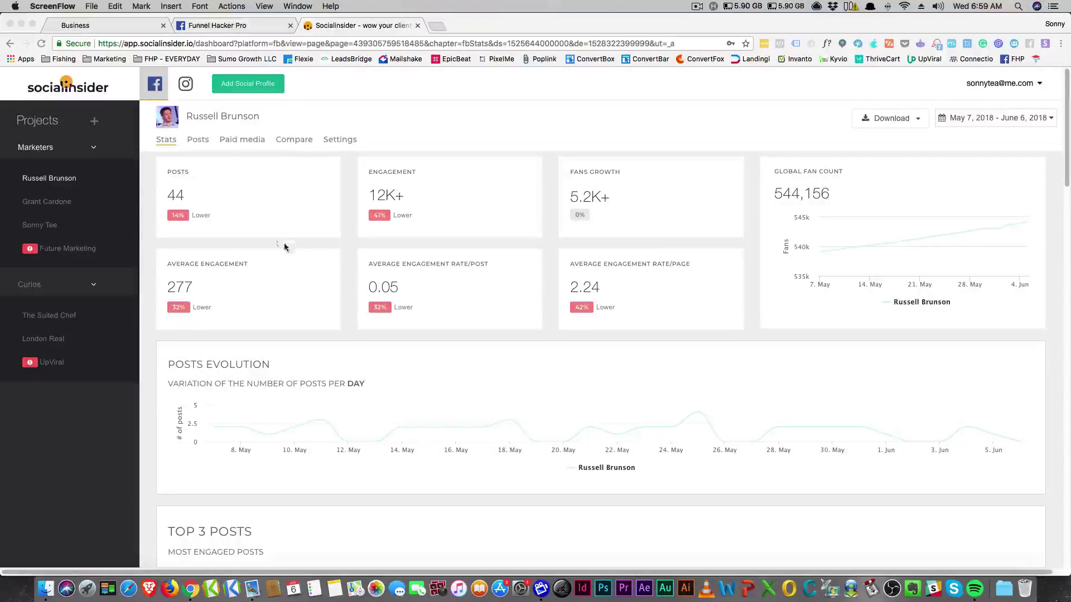
{"action": "scroll", "coordinate": [207, 244], "scroll_direction": "down", "scroll_amount": 10}
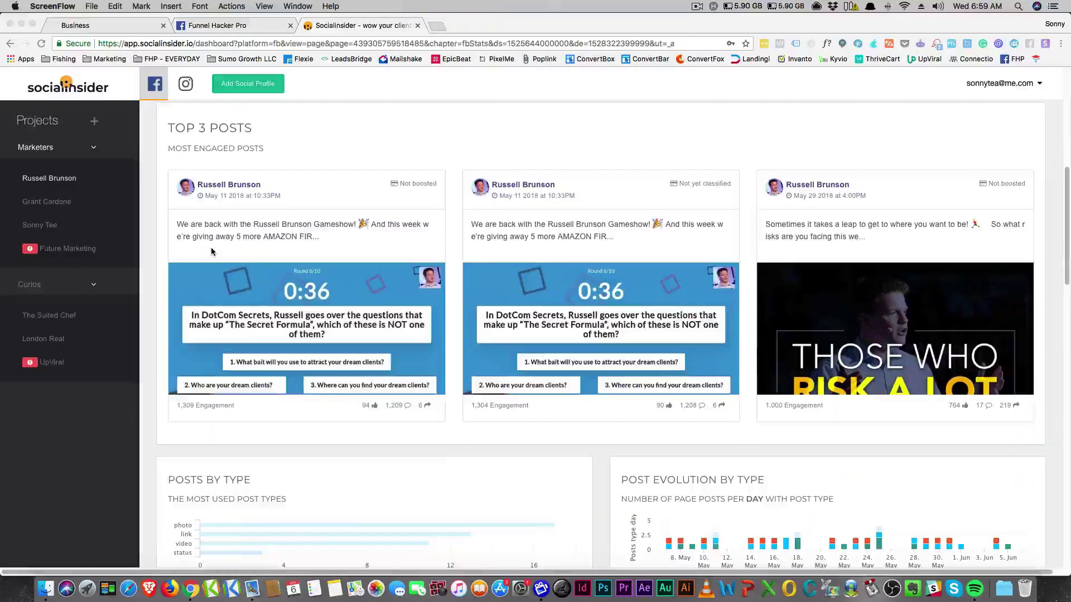
{"action": "scroll", "coordinate": [211, 253], "scroll_direction": "up", "scroll_amount": 4}
{"action": "scroll", "coordinate": [207, 251], "scroll_direction": "down", "scroll_amount": 16}
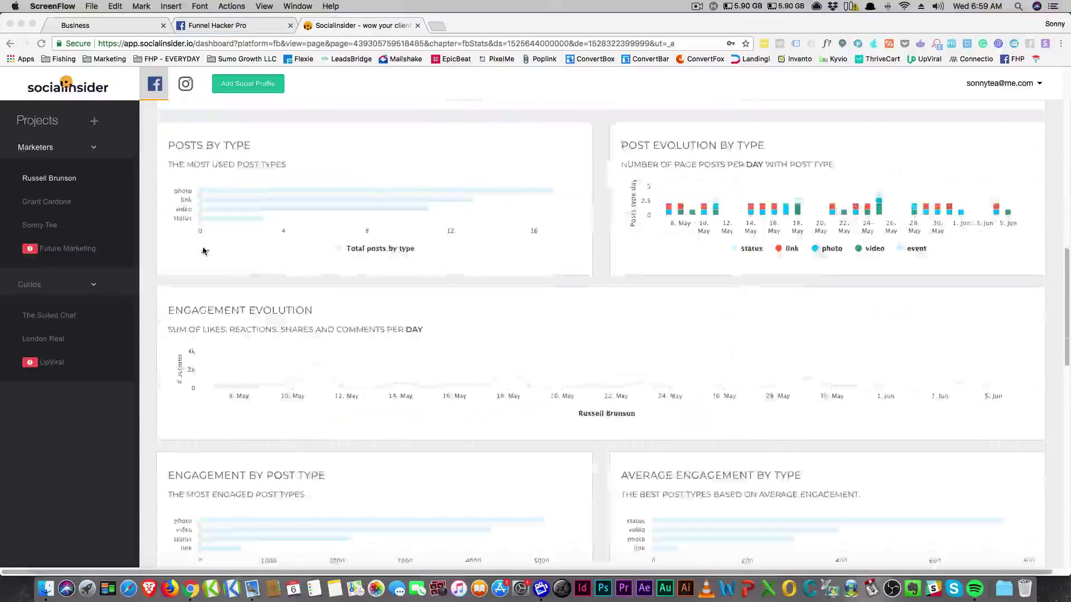
{"action": "scroll", "coordinate": [204, 249], "scroll_direction": "down", "scroll_amount": 14}
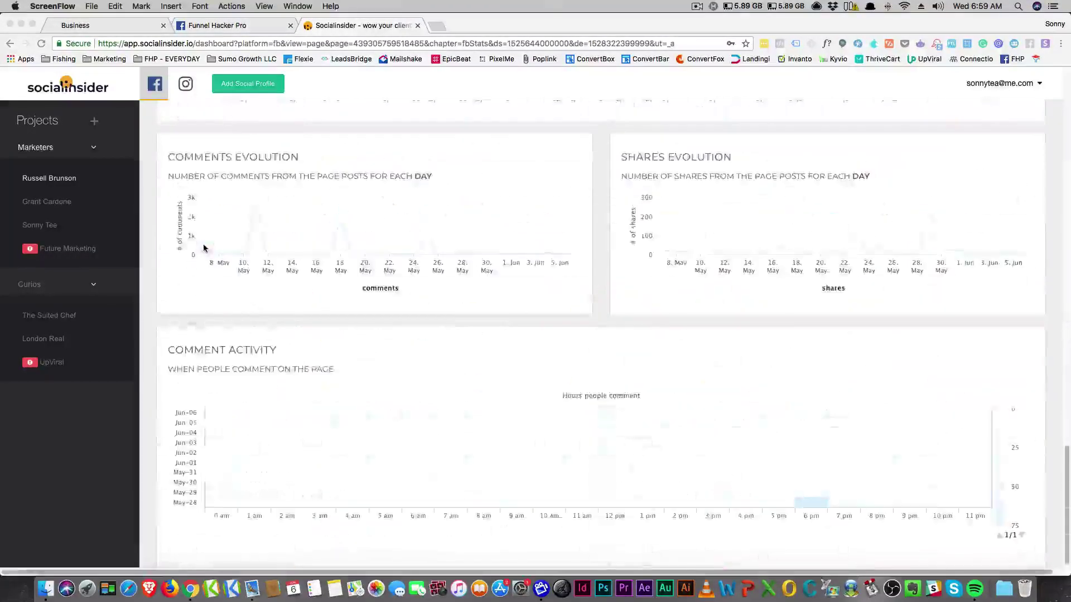
{"action": "scroll", "coordinate": [203, 248], "scroll_direction": "up", "scroll_amount": 20}
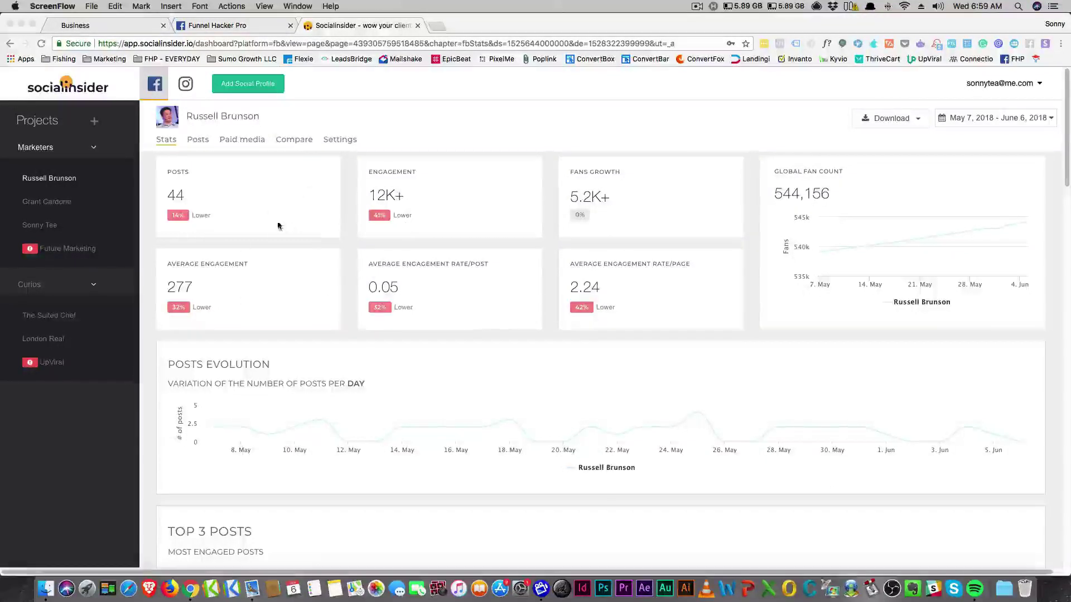
Open the Posts list and switch it from Russell Brunson to Grant Cardone's page
{"action": "left_click", "coordinate": [199, 143]}
{"action": "left_click", "coordinate": [196, 142]}
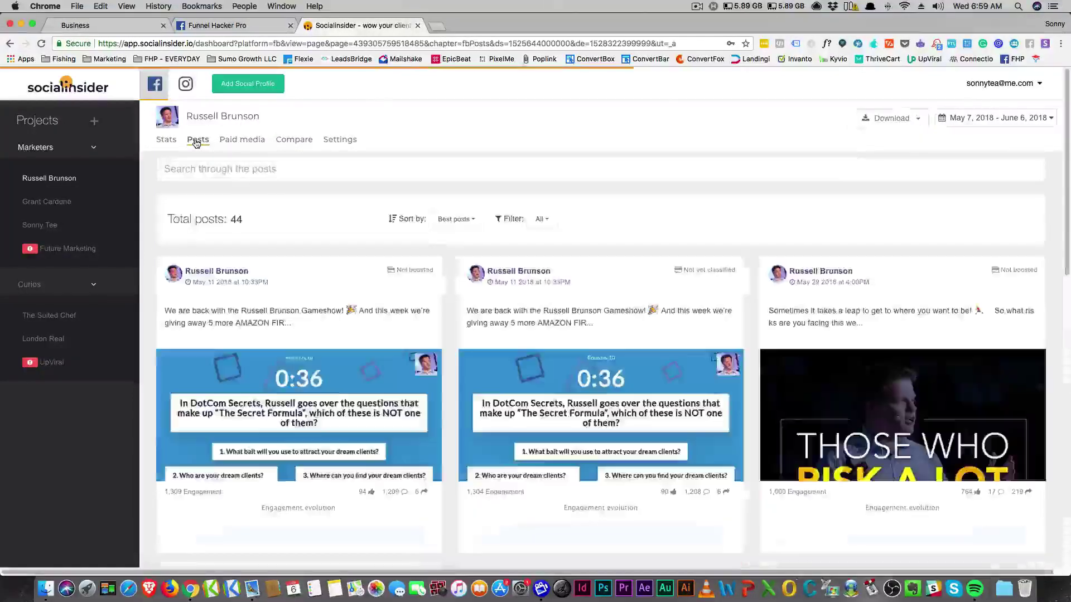
{"action": "scroll", "coordinate": [368, 305], "scroll_direction": "down", "scroll_amount": 6}
{"action": "scroll", "coordinate": [363, 310], "scroll_direction": "up", "scroll_amount": 6}
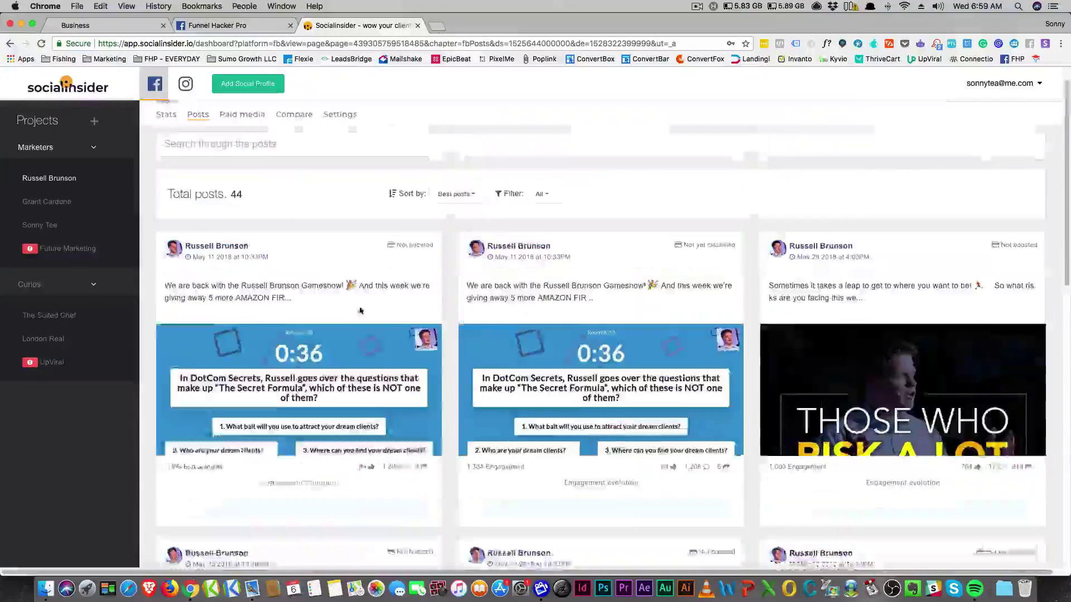
{"action": "left_click", "coordinate": [46, 203]}
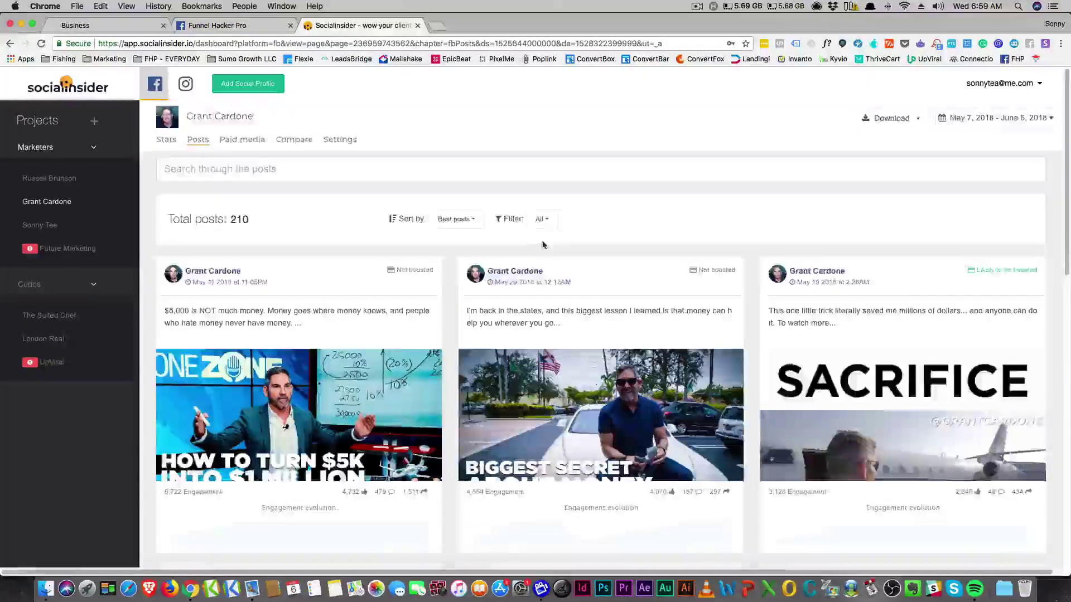
Go to page 2 of Grant Cardone's 210 posts, sorted by best posts
{"action": "scroll", "coordinate": [562, 252], "scroll_direction": "down", "scroll_amount": 12}
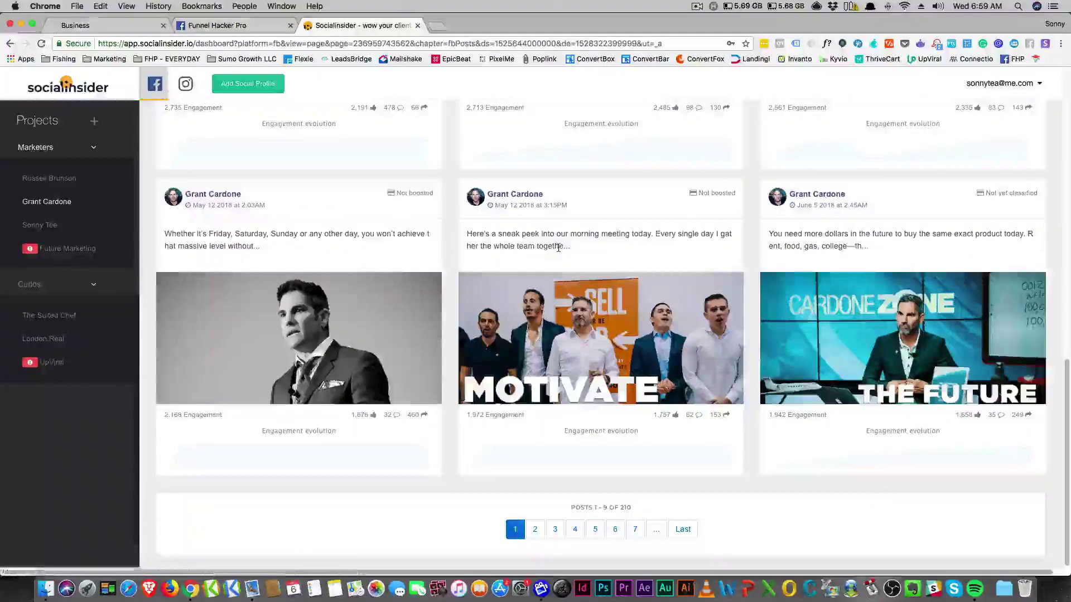
{"action": "mouse_move", "coordinate": [956, 196]}
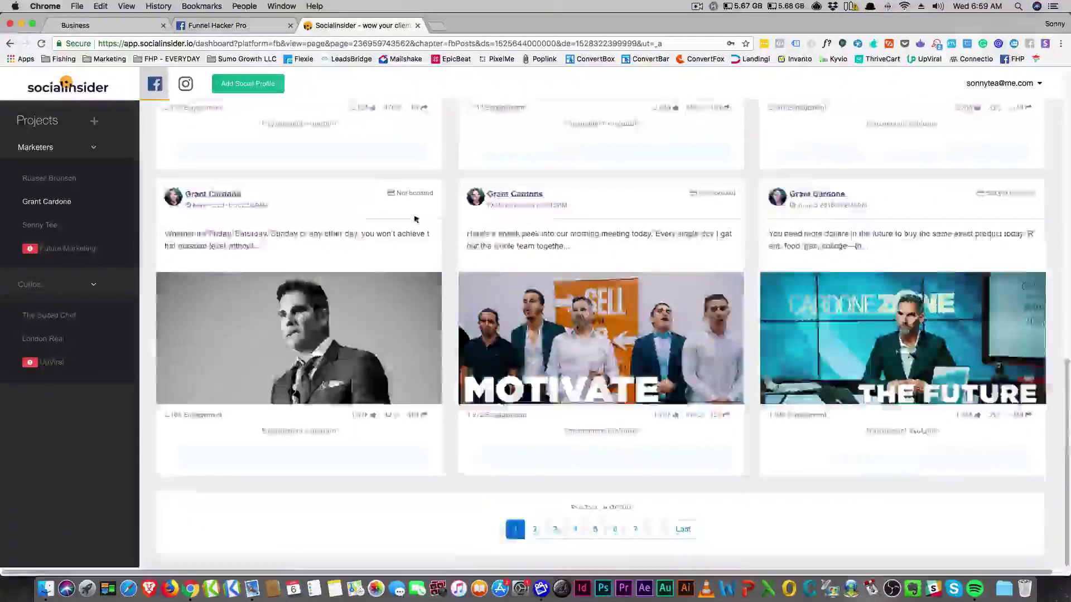
{"action": "scroll", "coordinate": [416, 219], "scroll_direction": "up", "scroll_amount": 12}
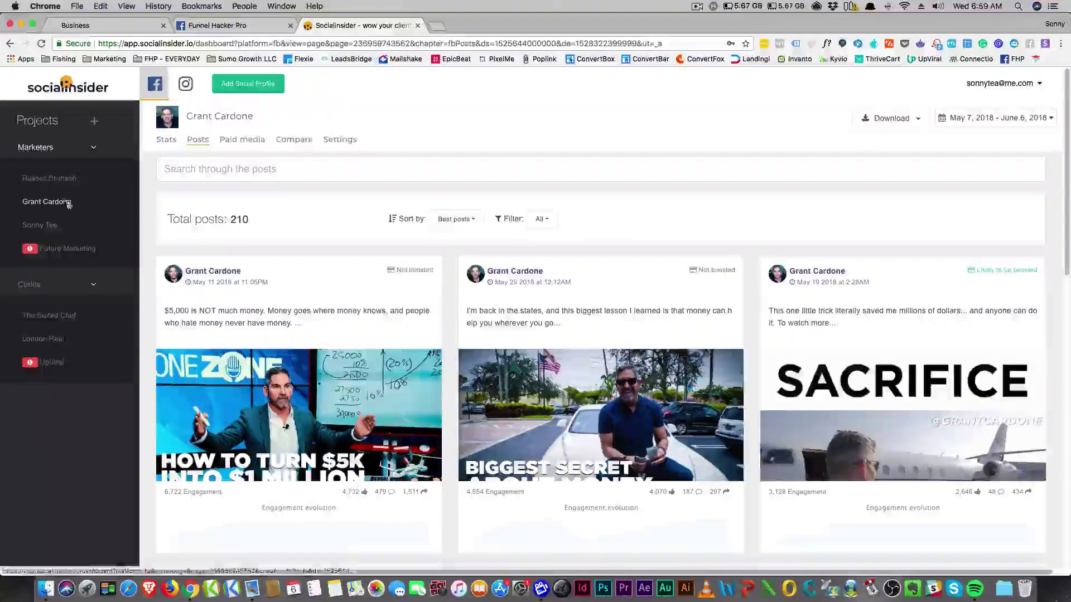
{"action": "scroll", "coordinate": [223, 294], "scroll_direction": "down", "scroll_amount": 10}
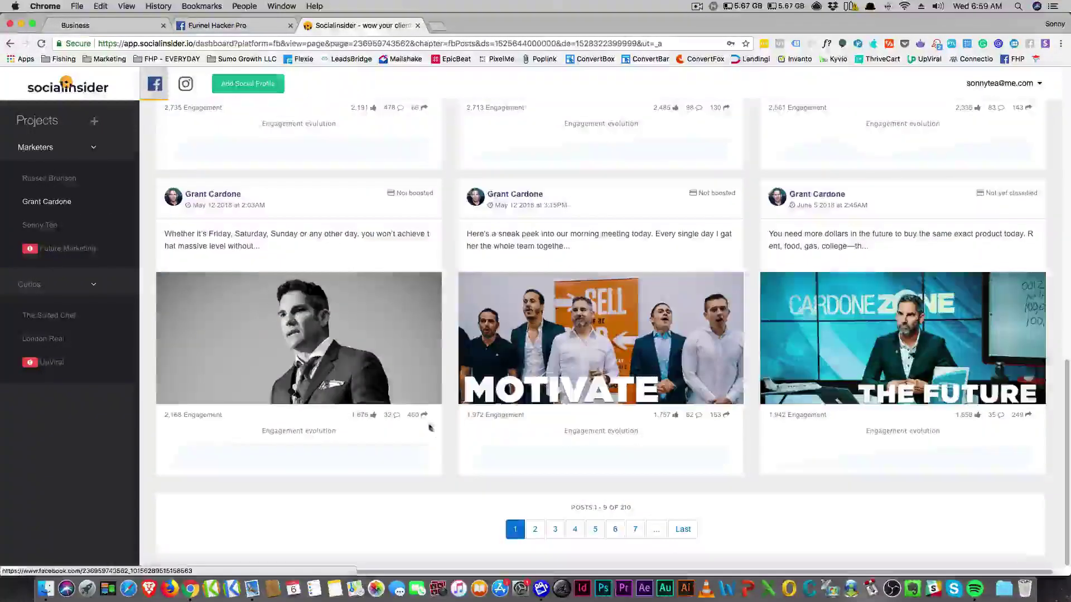
{"action": "left_click", "coordinate": [536, 530]}
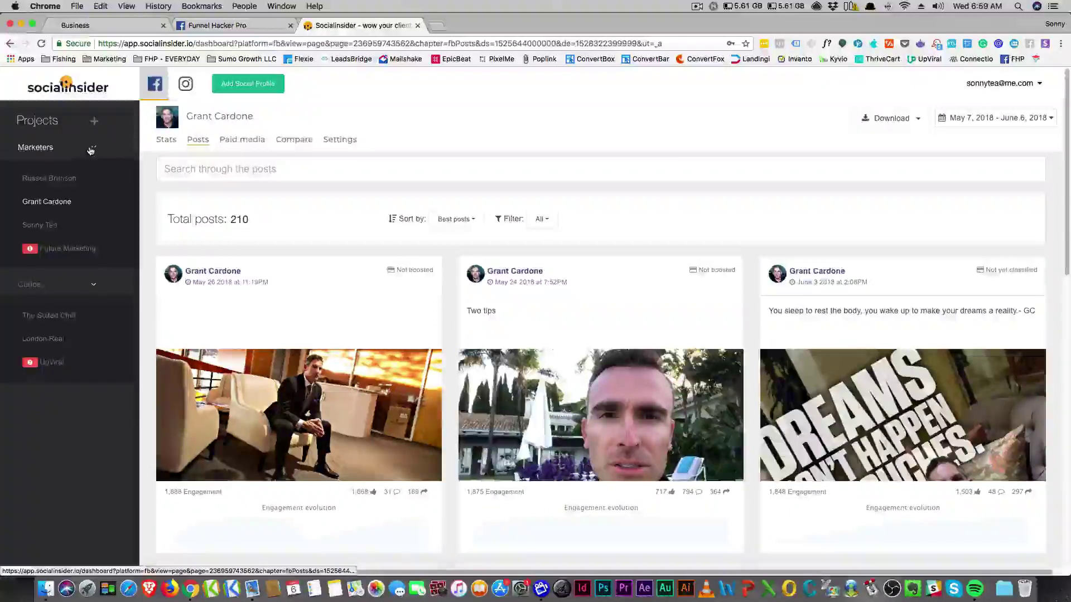
Collapse the Marketers project group in the sidebar
{"action": "left_click", "coordinate": [94, 148]}
{"action": "left_click", "coordinate": [94, 148]}
{"action": "left_click", "coordinate": [94, 148]}
Open Curios' Stats comparing London Real, UpViral and The Suited Chef (37,352 average fans)
{"action": "left_click", "coordinate": [38, 174]}
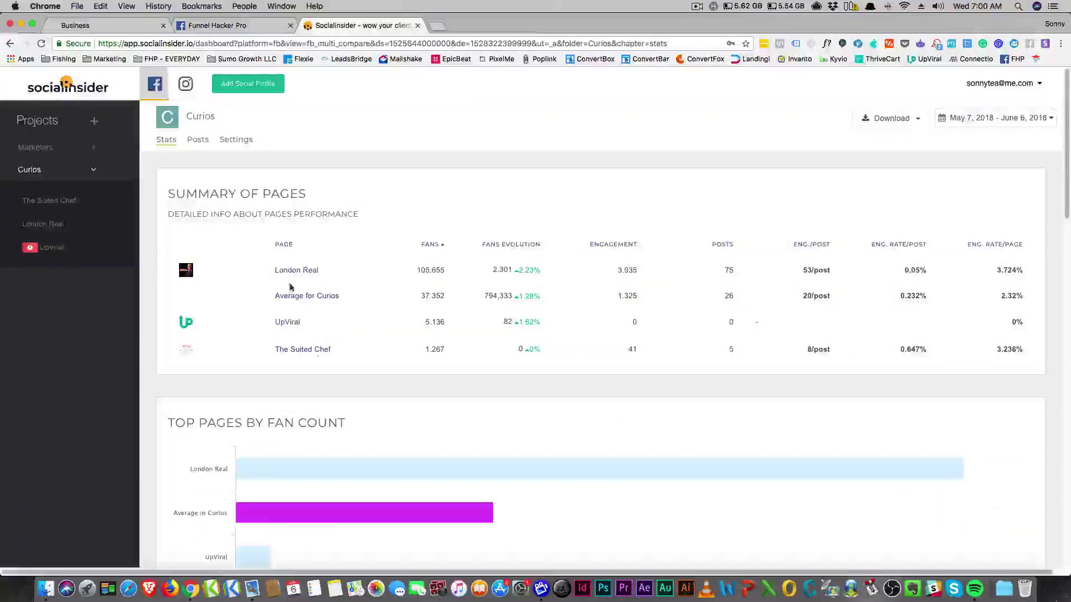
{"action": "scroll", "coordinate": [276, 273], "scroll_direction": "down", "scroll_amount": 5}
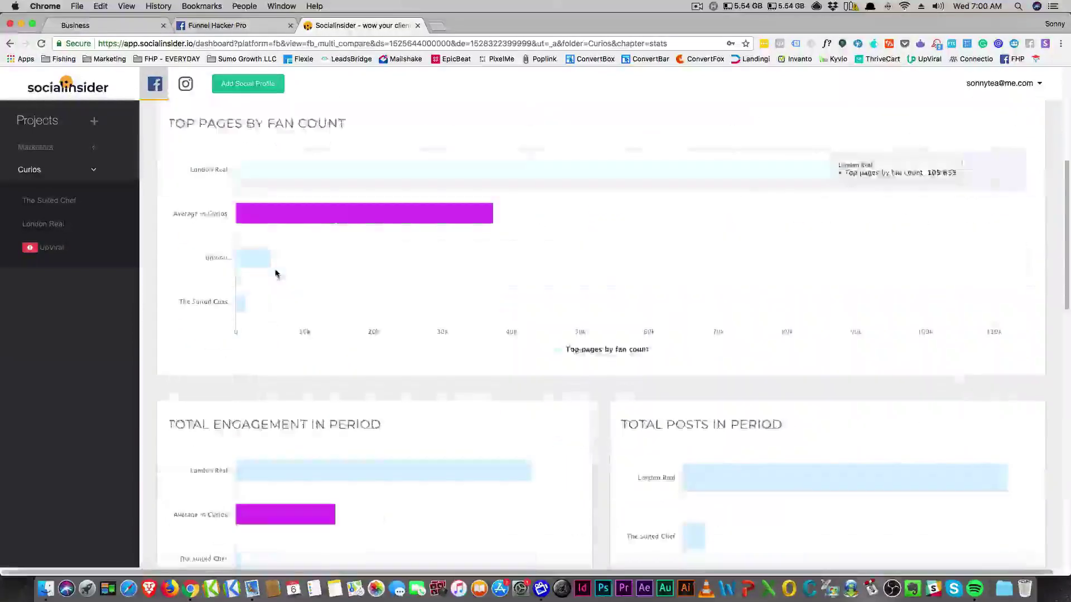
{"action": "scroll", "coordinate": [276, 273], "scroll_direction": "down", "scroll_amount": 15}
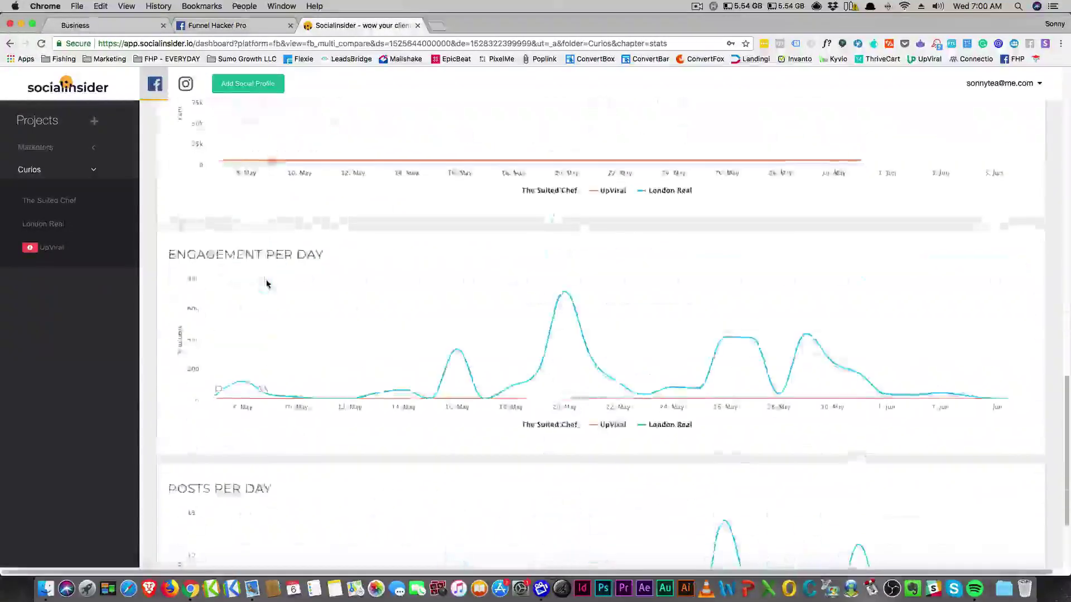
{"action": "scroll", "coordinate": [267, 285], "scroll_direction": "down", "scroll_amount": 1}
{"action": "scroll", "coordinate": [267, 283], "scroll_direction": "up", "scroll_amount": 20}
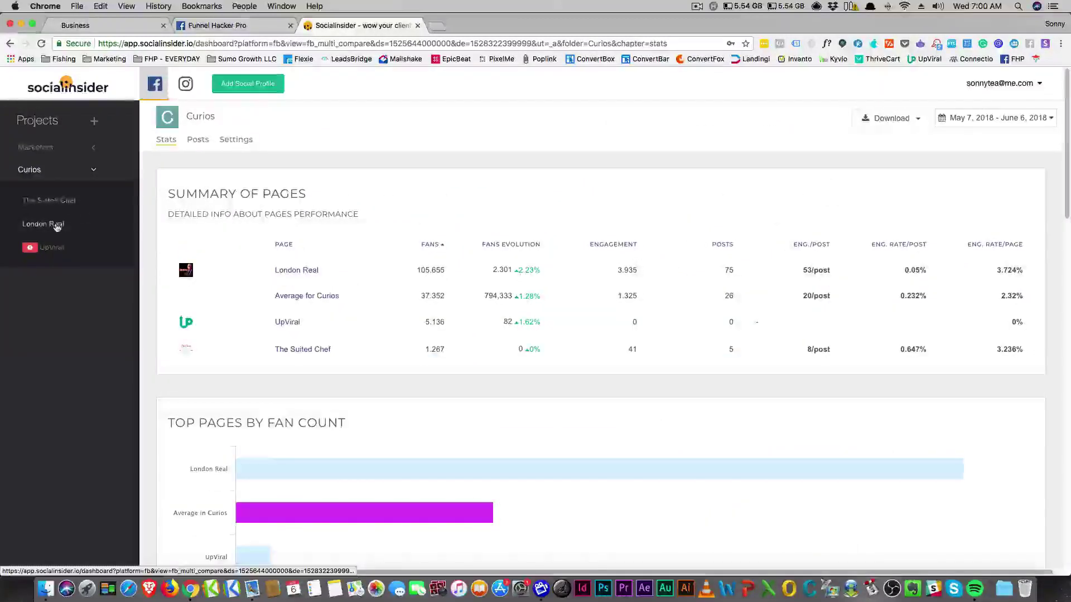
Review the page's Top 3 Posts (best 6,722 engagement), Posts by Type and Post Evolution charts
{"action": "left_click", "coordinate": [52, 201]}
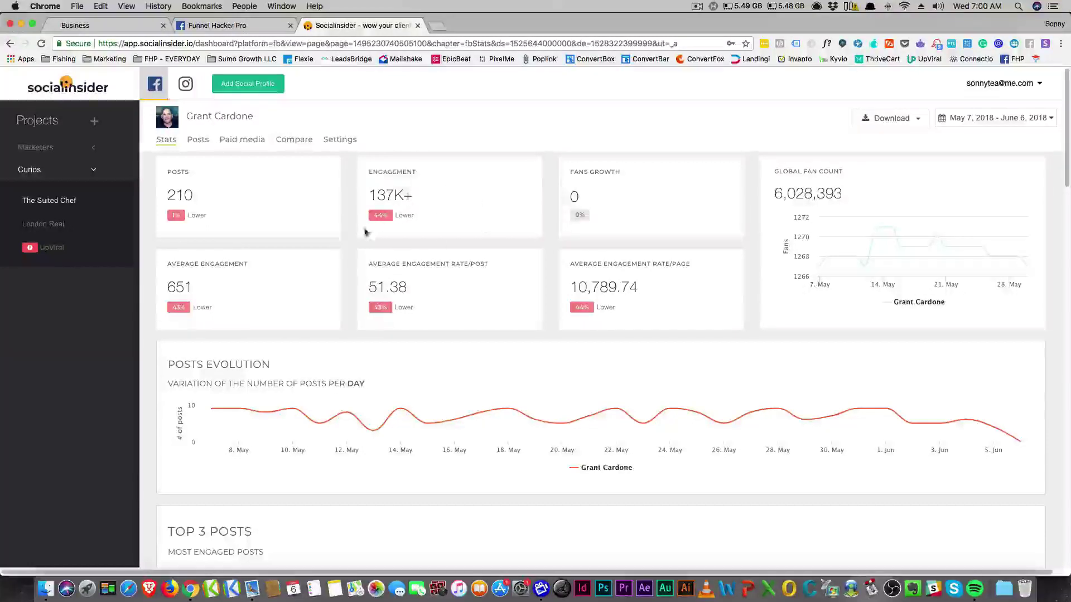
{"action": "scroll", "coordinate": [628, 176], "scroll_direction": "down", "scroll_amount": 2}
{"action": "scroll", "coordinate": [628, 176], "scroll_direction": "up", "scroll_amount": 2}
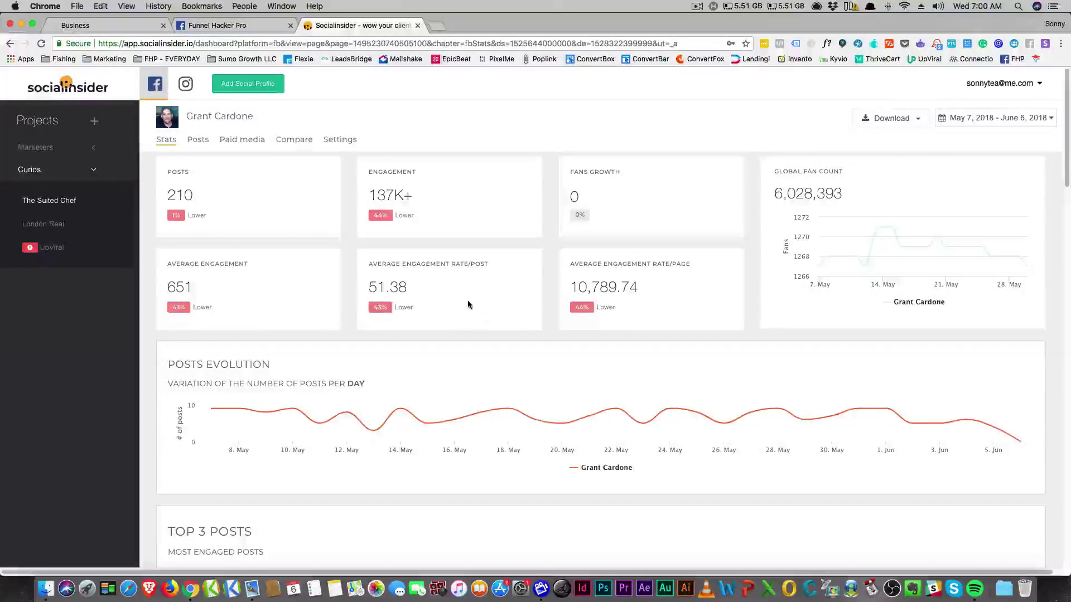
{"action": "scroll", "coordinate": [569, 291], "scroll_direction": "down", "scroll_amount": 1}
{"action": "scroll", "coordinate": [570, 291], "scroll_direction": "down", "scroll_amount": 5}
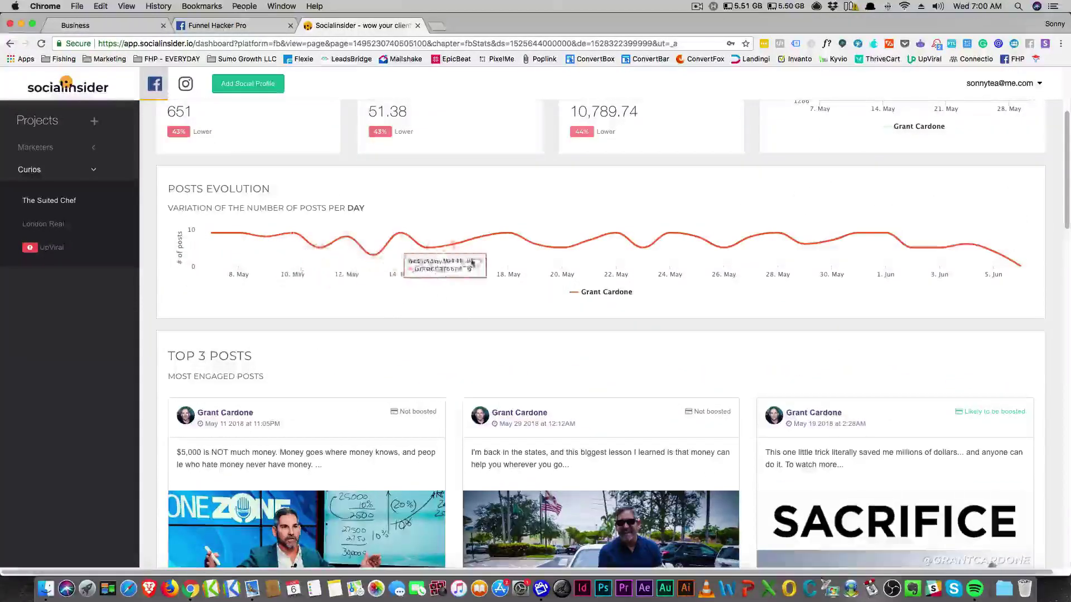
{"action": "scroll", "coordinate": [342, 261], "scroll_direction": "down", "scroll_amount": 3}
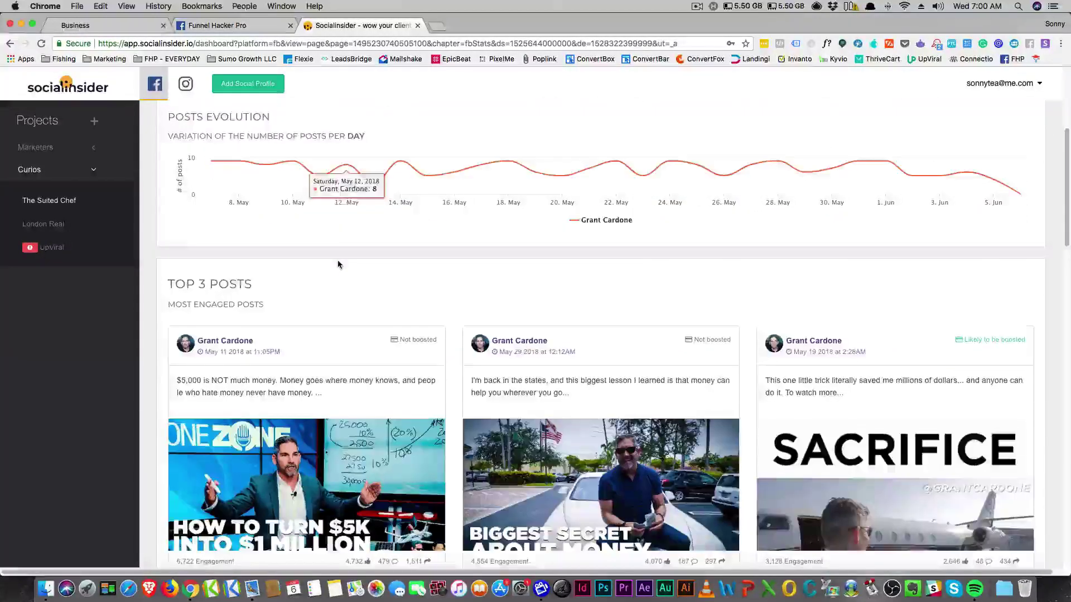
{"action": "scroll", "coordinate": [337, 265], "scroll_direction": "down", "scroll_amount": 2}
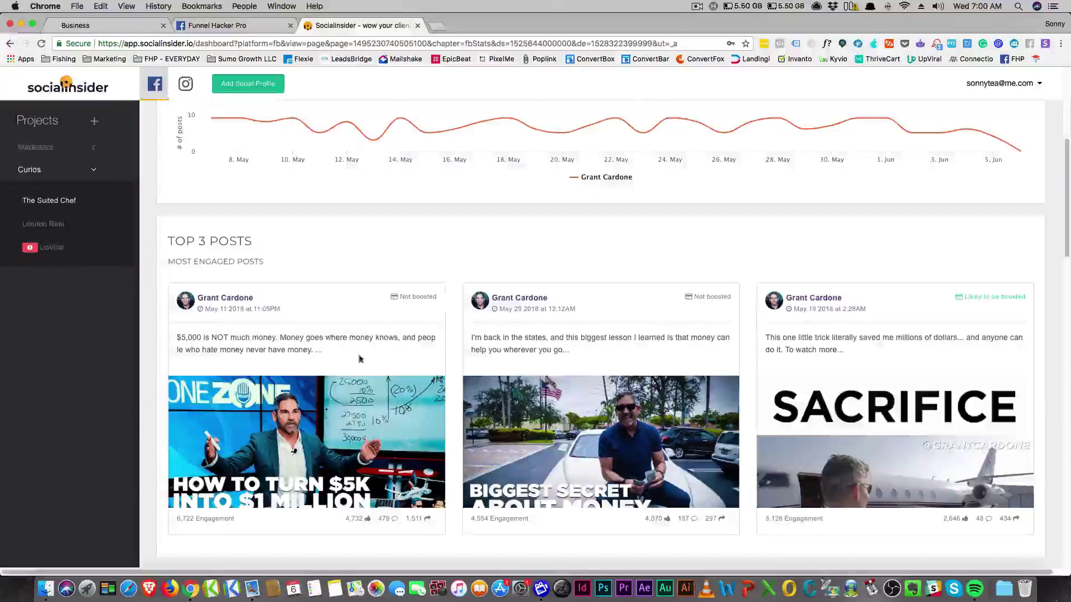
{"action": "scroll", "coordinate": [360, 359], "scroll_direction": "down", "scroll_amount": 1}
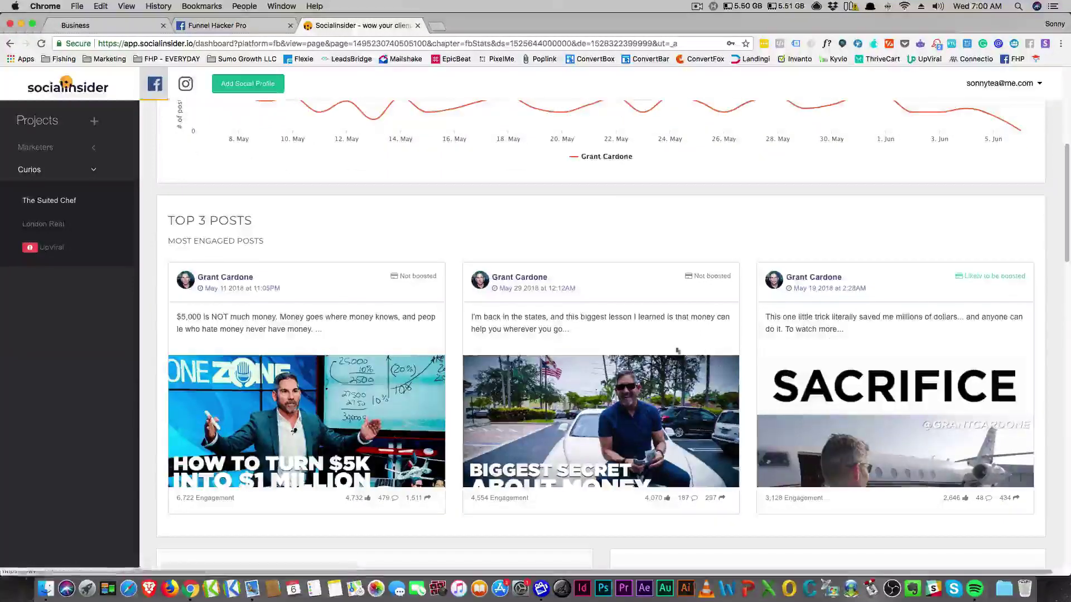
{"action": "scroll", "coordinate": [726, 363], "scroll_direction": "down", "scroll_amount": 2}
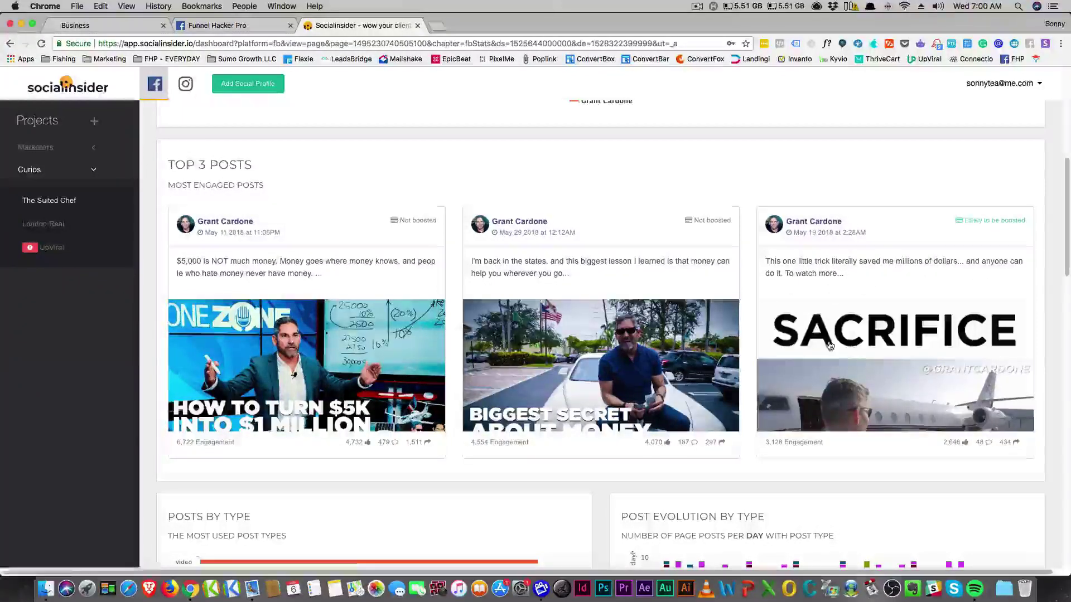
{"action": "scroll", "coordinate": [835, 309], "scroll_direction": "down", "scroll_amount": 5}
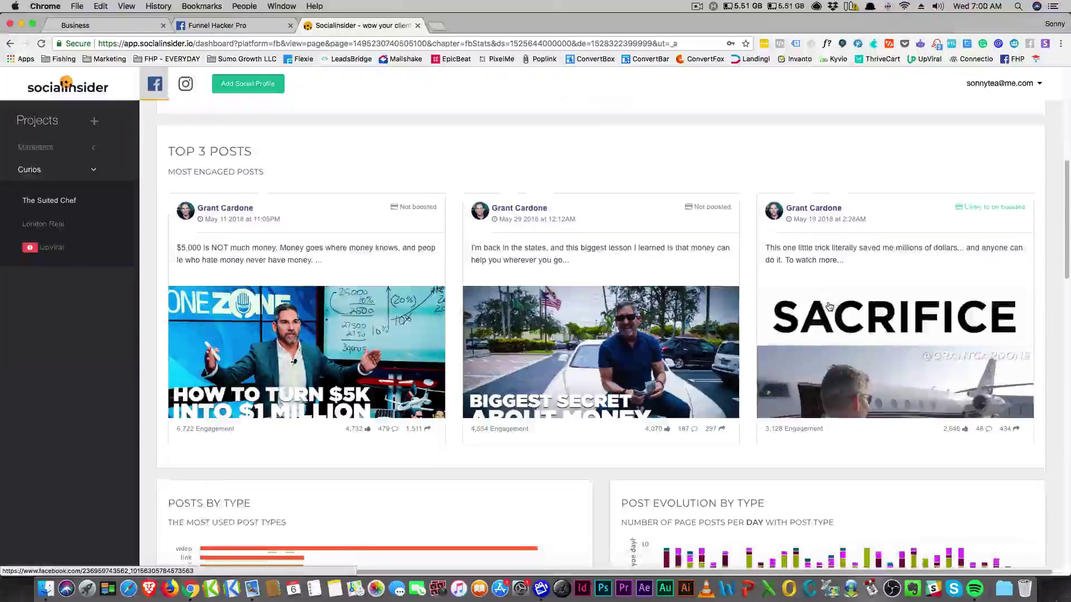
{"action": "scroll", "coordinate": [644, 317], "scroll_direction": "down", "scroll_amount": 8}
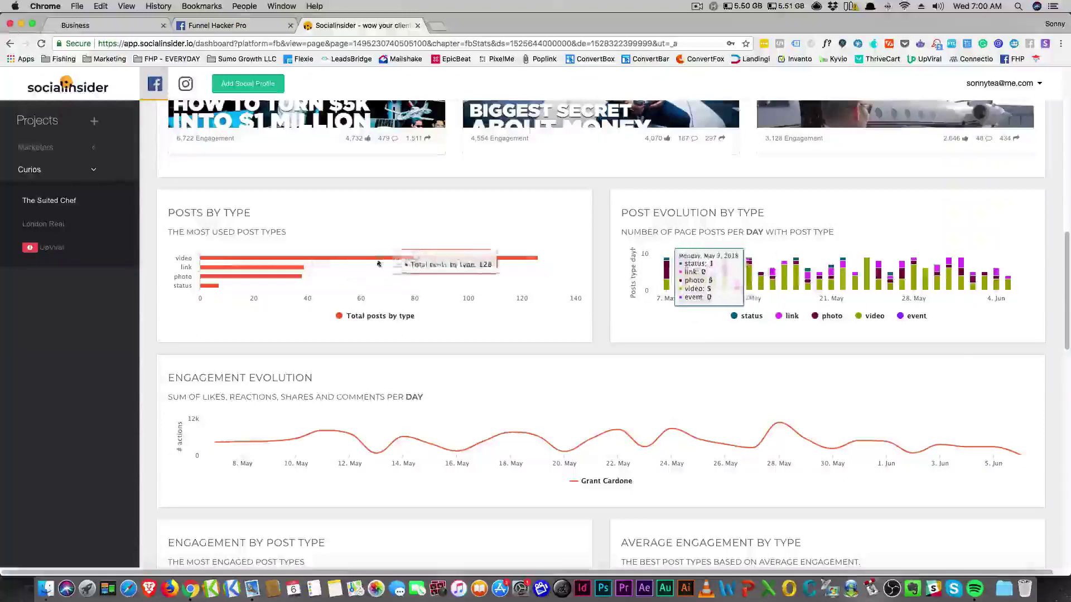
Check the bar tooltips on the page's engagement charts
{"action": "scroll", "coordinate": [391, 259], "scroll_direction": "down", "scroll_amount": 2}
{"action": "scroll", "coordinate": [379, 259], "scroll_direction": "down", "scroll_amount": 6}
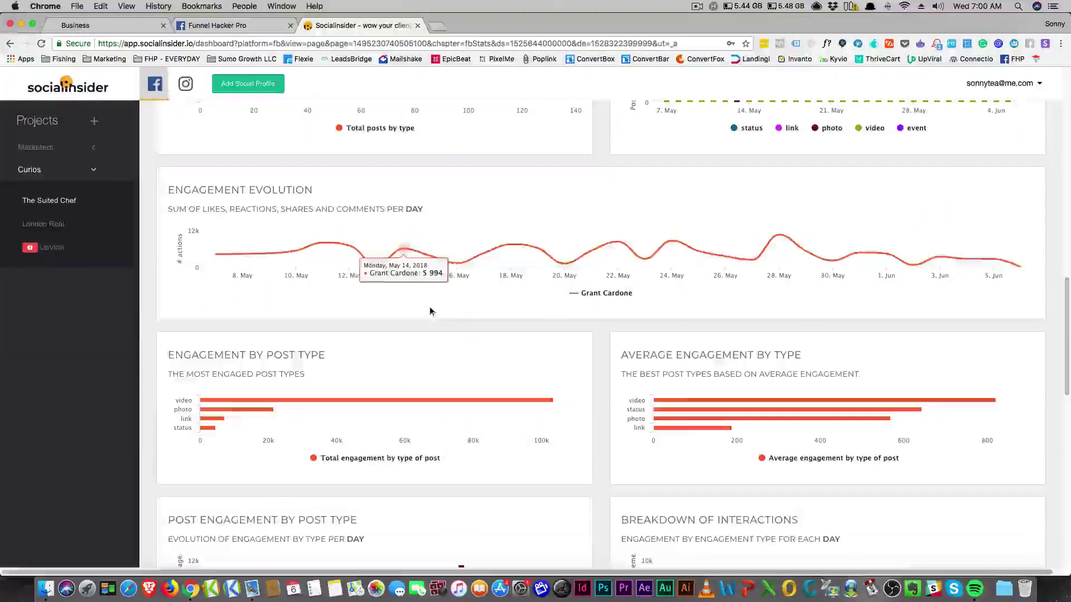
{"action": "scroll", "coordinate": [496, 403], "scroll_direction": "down", "scroll_amount": 5}
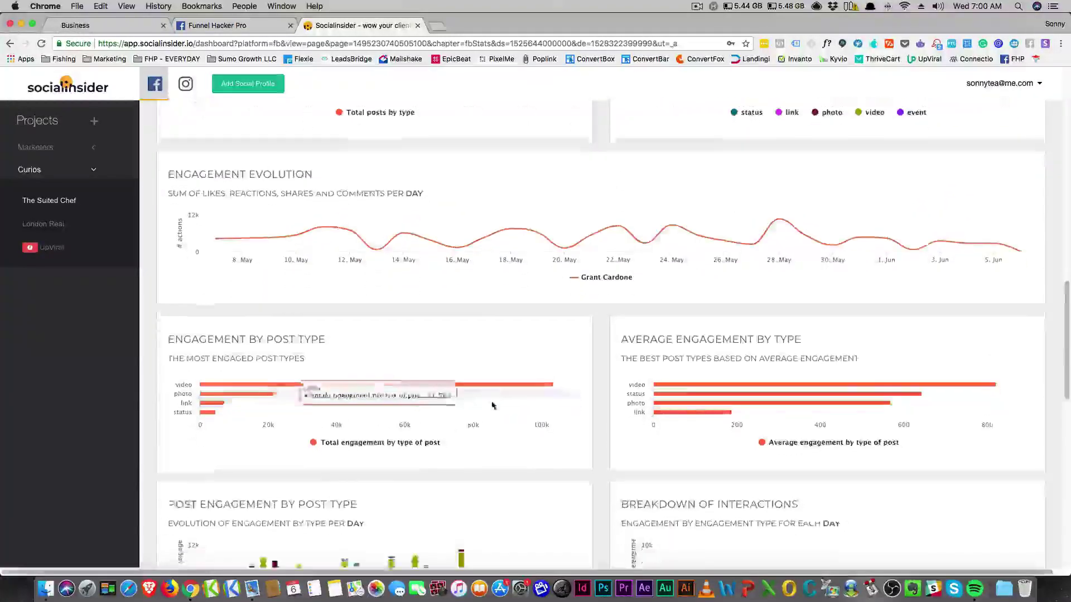
{"action": "mouse_move", "coordinate": [279, 261]}
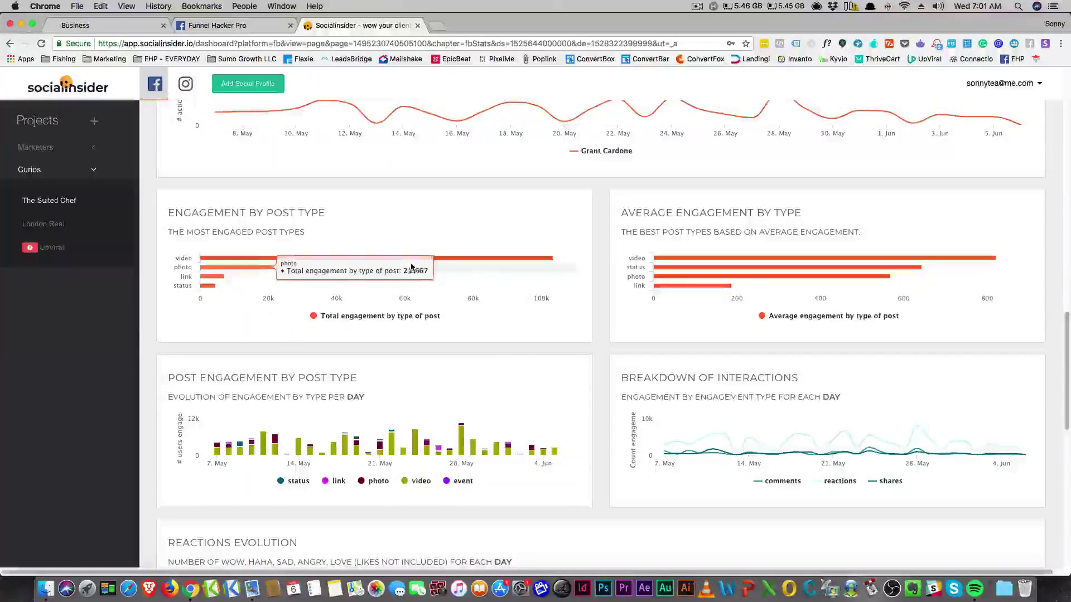
{"action": "mouse_move", "coordinate": [997, 258]}
{"action": "mouse_move", "coordinate": [509, 261]}
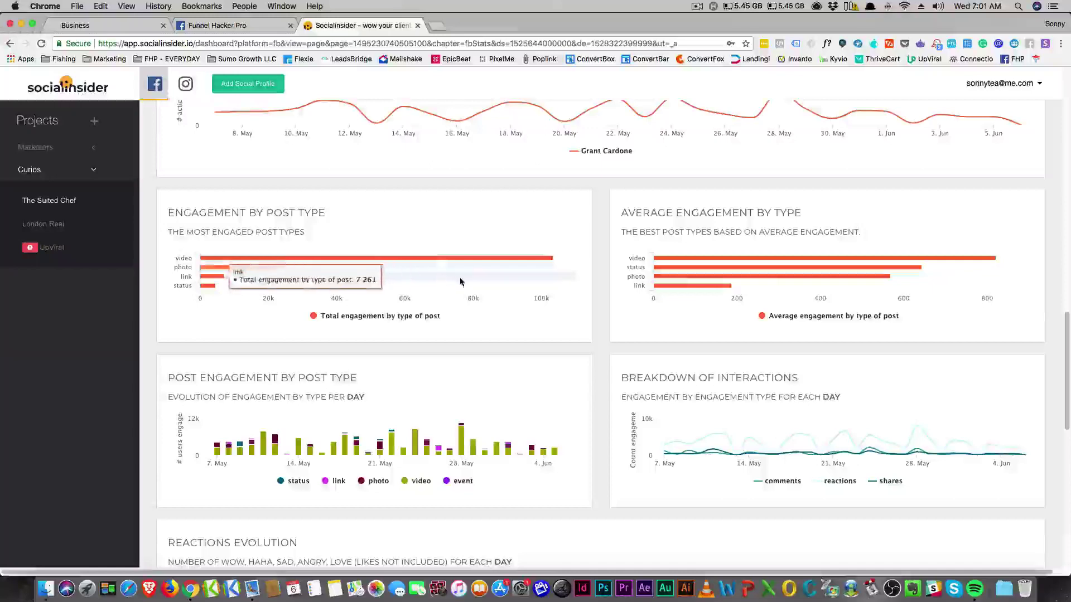
Go through reactions, shares and Comment Activity, then back to the 210-post, 137K+ engagement summary
{"action": "scroll", "coordinate": [461, 282], "scroll_direction": "down", "scroll_amount": 3}
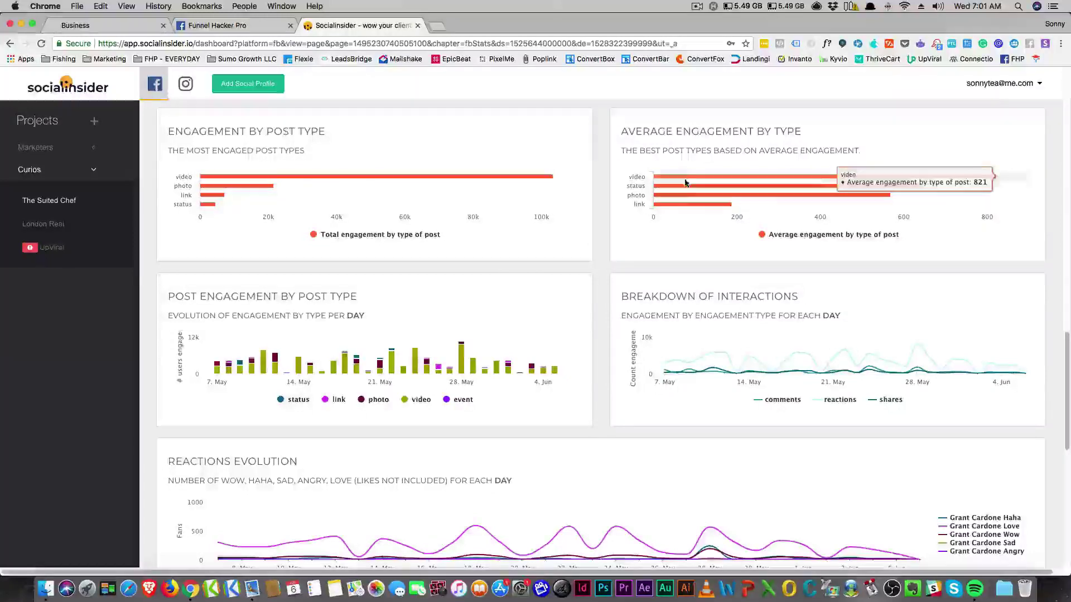
{"action": "scroll", "coordinate": [490, 267], "scroll_direction": "down", "scroll_amount": 2}
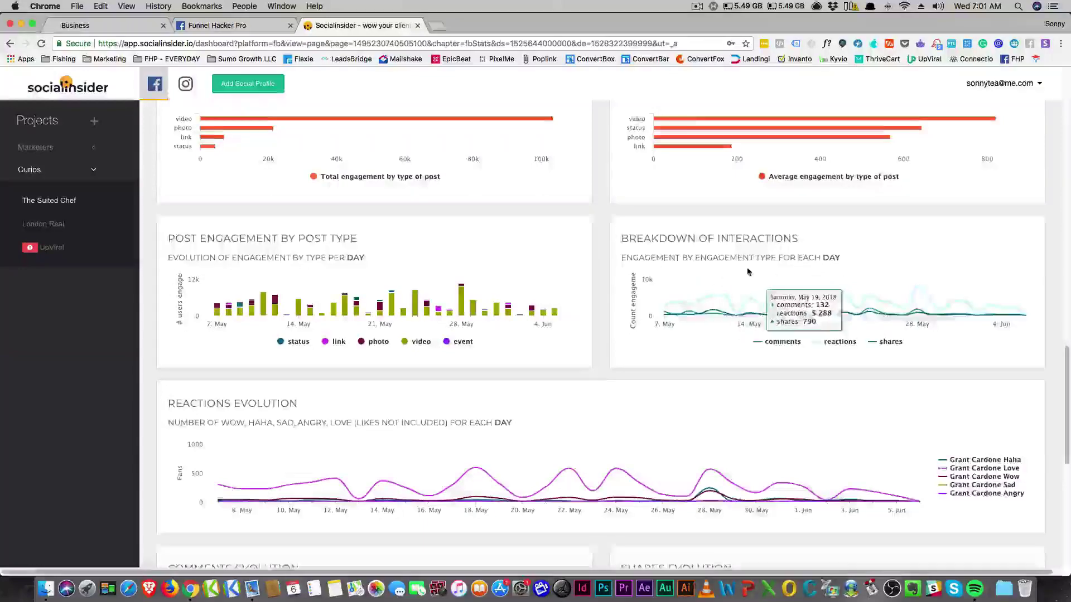
{"action": "scroll", "coordinate": [749, 269], "scroll_direction": "down", "scroll_amount": 2}
{"action": "scroll", "coordinate": [749, 269], "scroll_direction": "down", "scroll_amount": 10}
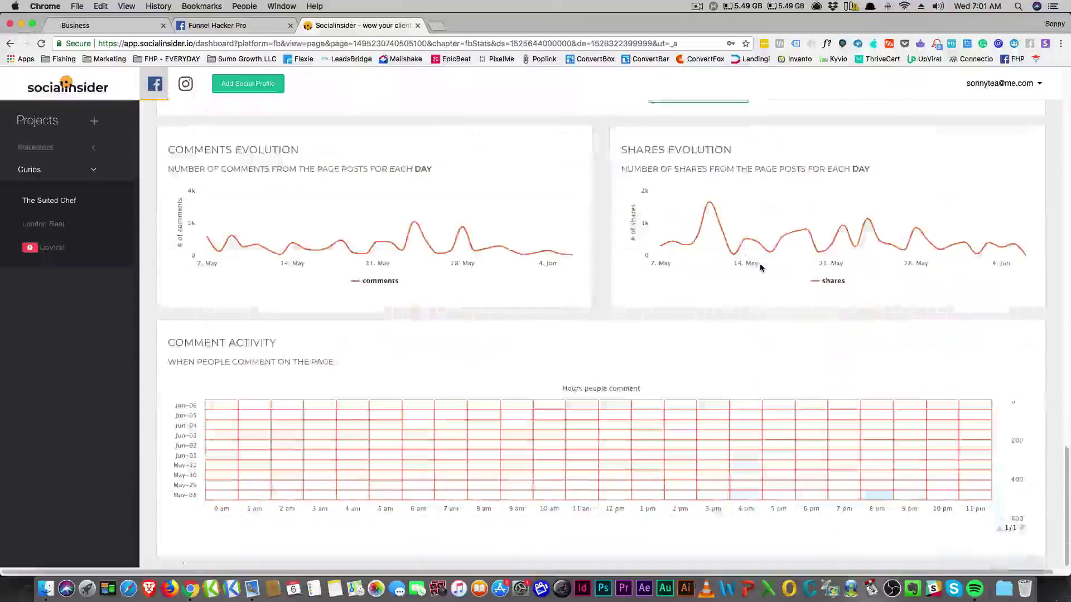
{"action": "scroll", "coordinate": [762, 267], "scroll_direction": "up", "scroll_amount": 15}
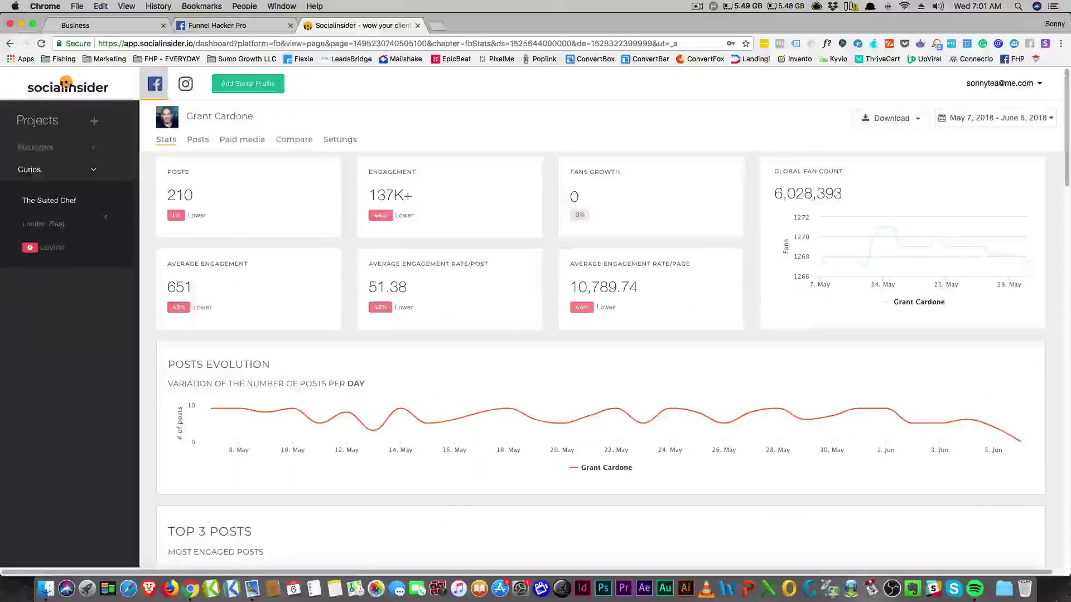
Show the Marketers page comparison, led by Grant Cardone's 6,028,393 fans and 210 posts
{"action": "left_click", "coordinate": [51, 150]}
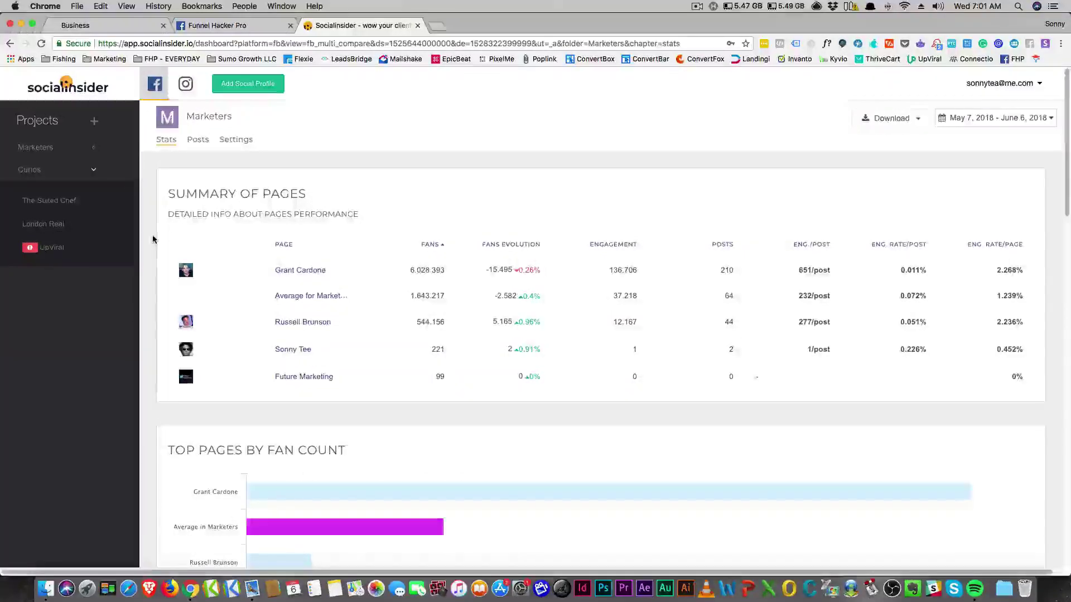
{"action": "scroll", "coordinate": [154, 234], "scroll_direction": "down", "scroll_amount": 8}
{"action": "scroll", "coordinate": [157, 231], "scroll_direction": "down", "scroll_amount": 10}
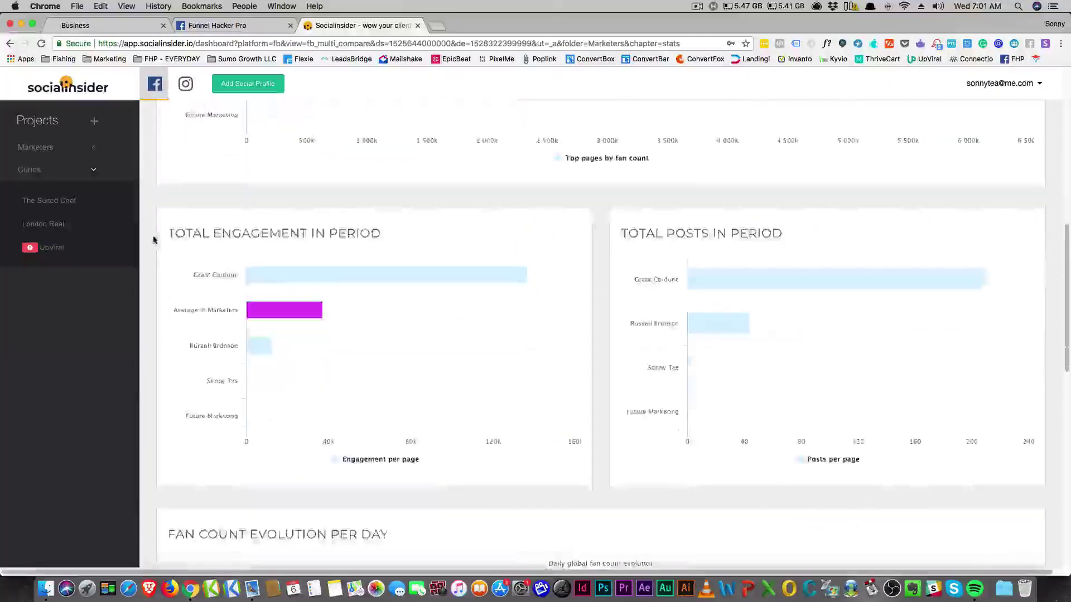
{"action": "scroll", "coordinate": [161, 245], "scroll_direction": "up", "scroll_amount": 8}
{"action": "scroll", "coordinate": [161, 257], "scroll_direction": "up", "scroll_amount": 10}
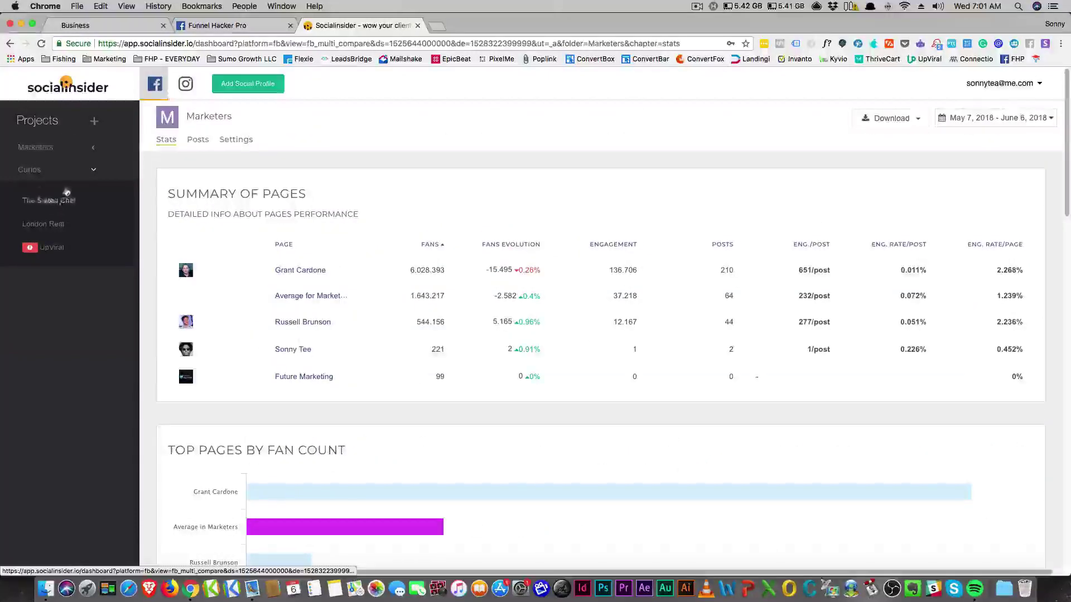
{"action": "left_click", "coordinate": [42, 151]}
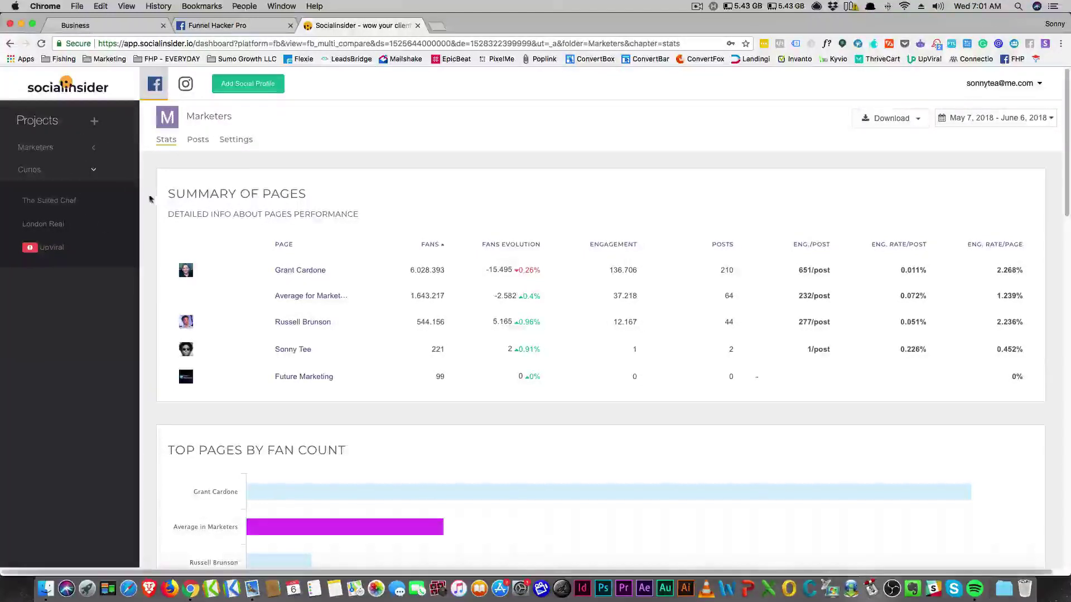
Review the account Settings page's report branding and password options, then return to the dashboard
{"action": "left_click", "coordinate": [1048, 86]}
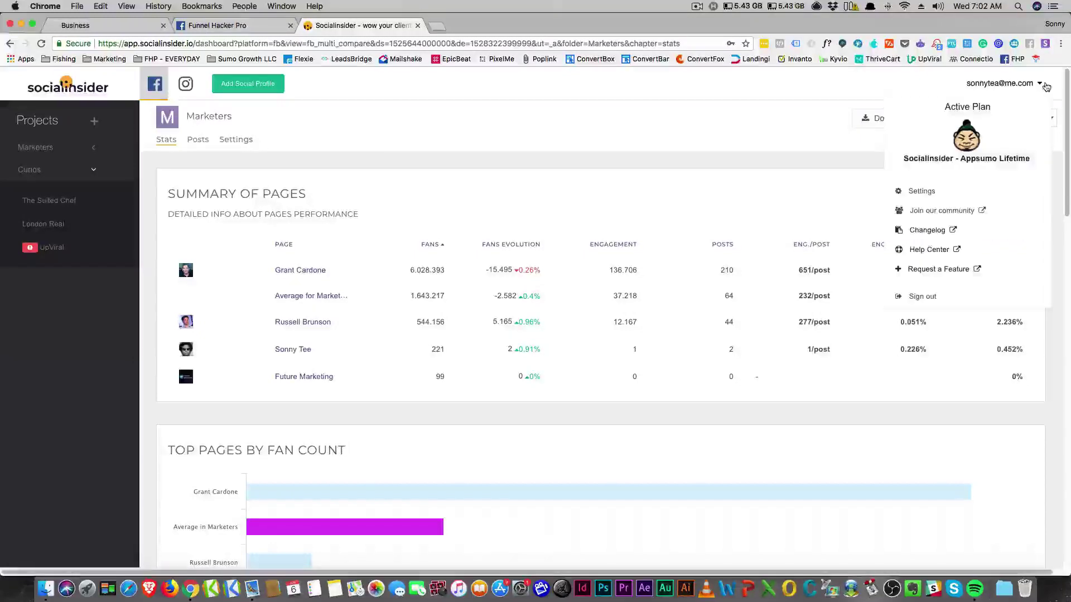
{"action": "left_click", "coordinate": [926, 191]}
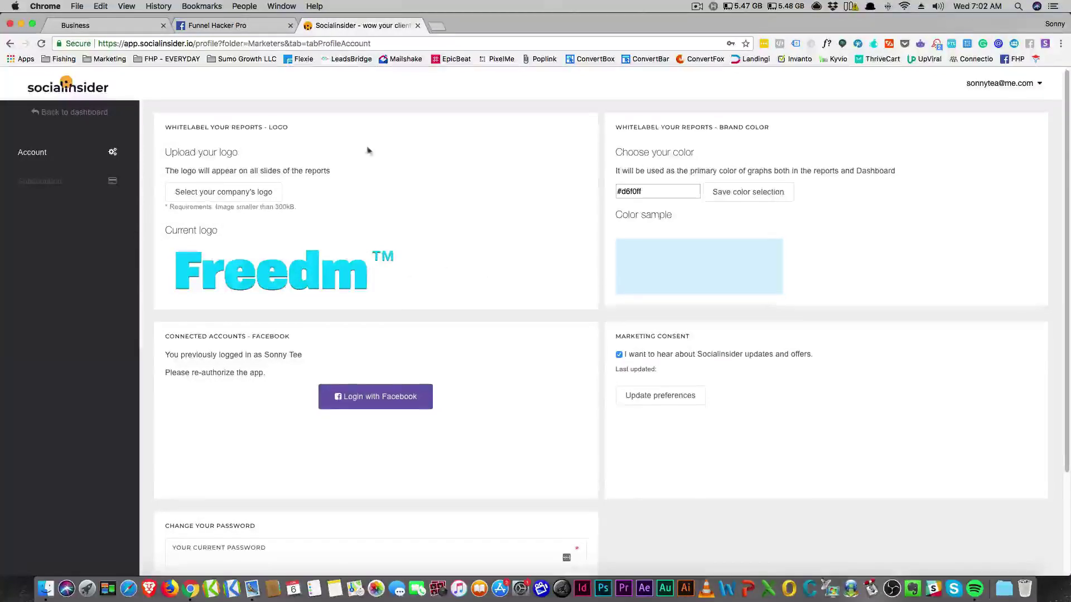
{"action": "scroll", "coordinate": [429, 236], "scroll_direction": "down", "scroll_amount": 3}
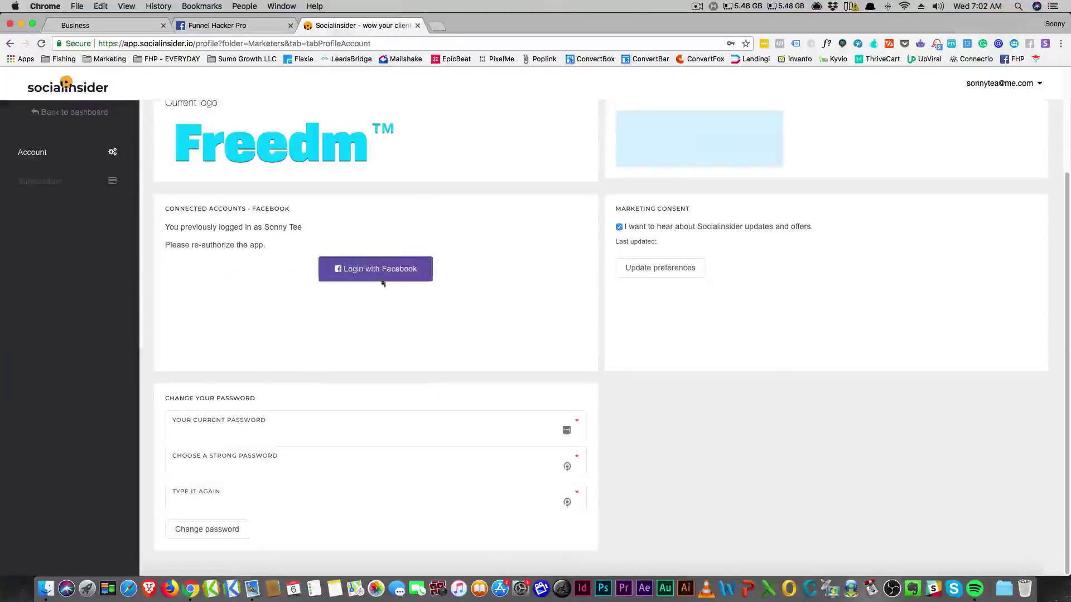
{"action": "scroll", "coordinate": [380, 273], "scroll_direction": "up", "scroll_amount": 3}
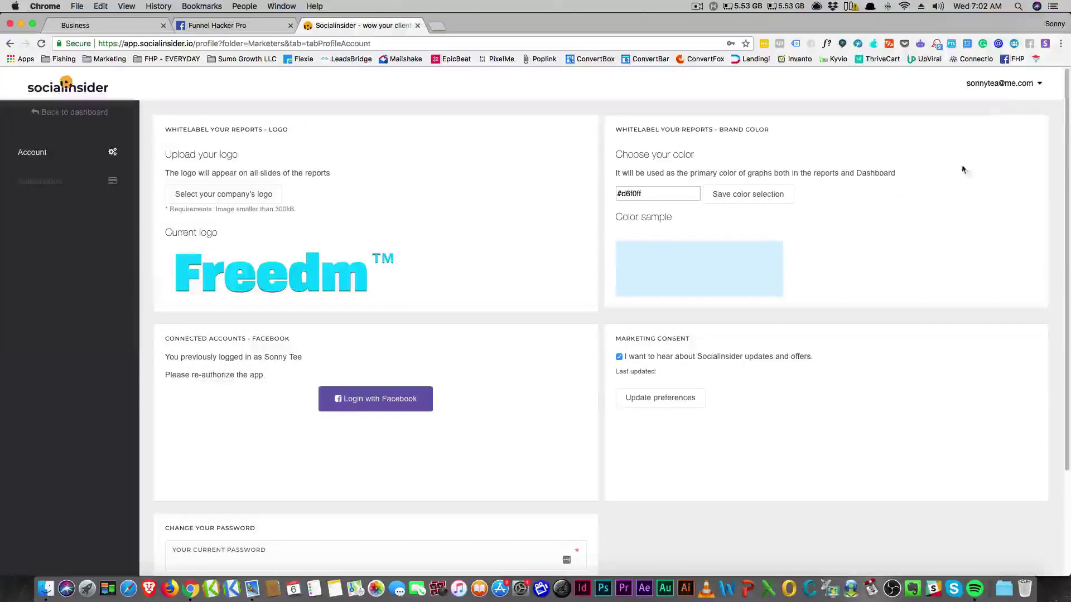
{"action": "left_click", "coordinate": [1013, 85]}
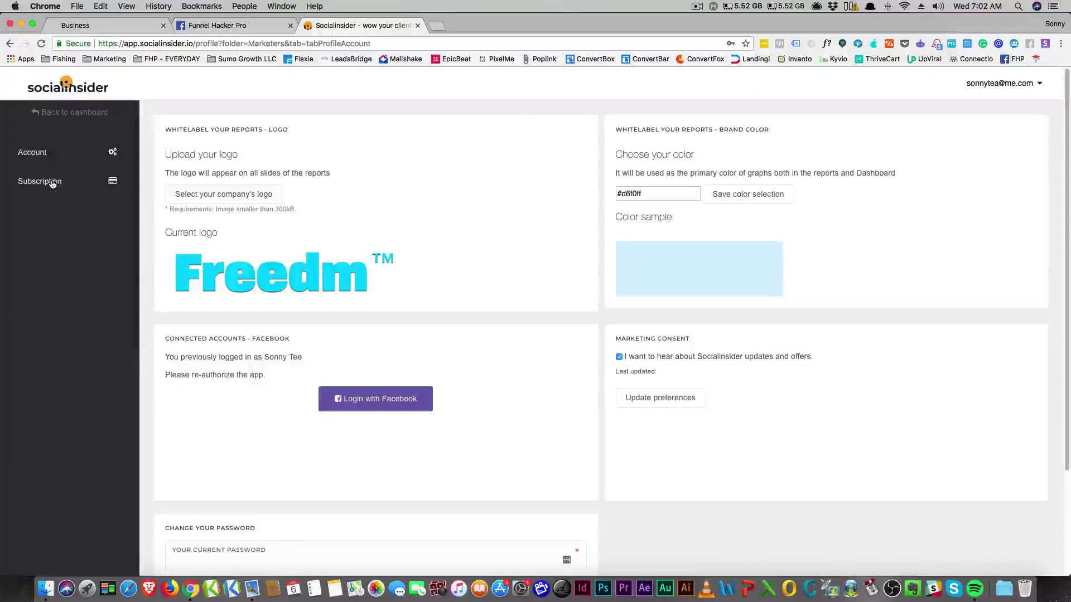
{"action": "left_click", "coordinate": [37, 114]}
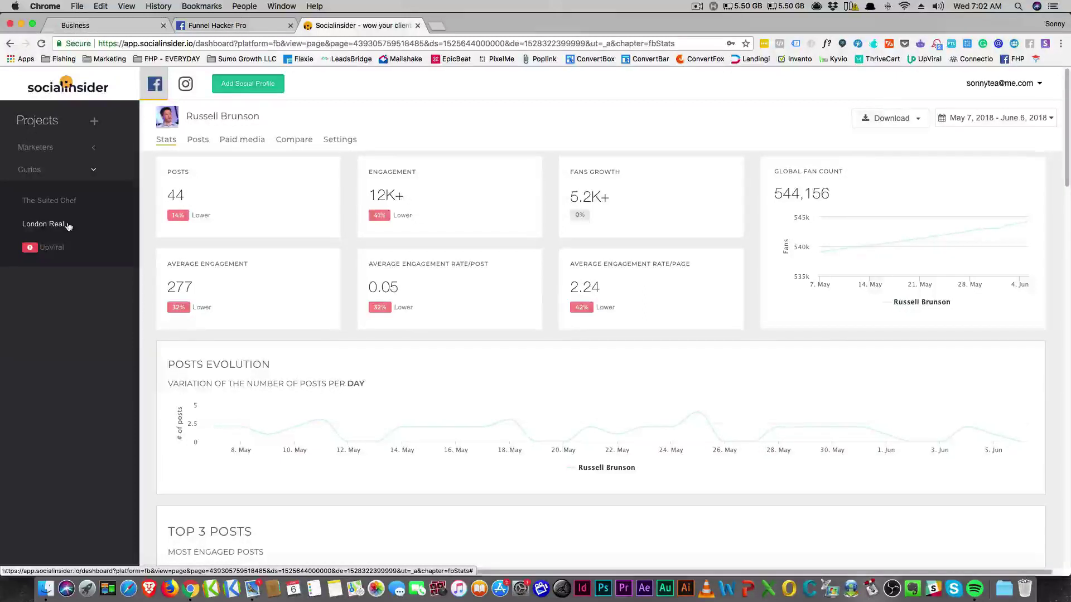
Look at the Add Social Profile monitor options, then return to the Marketers comparison
{"action": "left_click", "coordinate": [243, 91]}
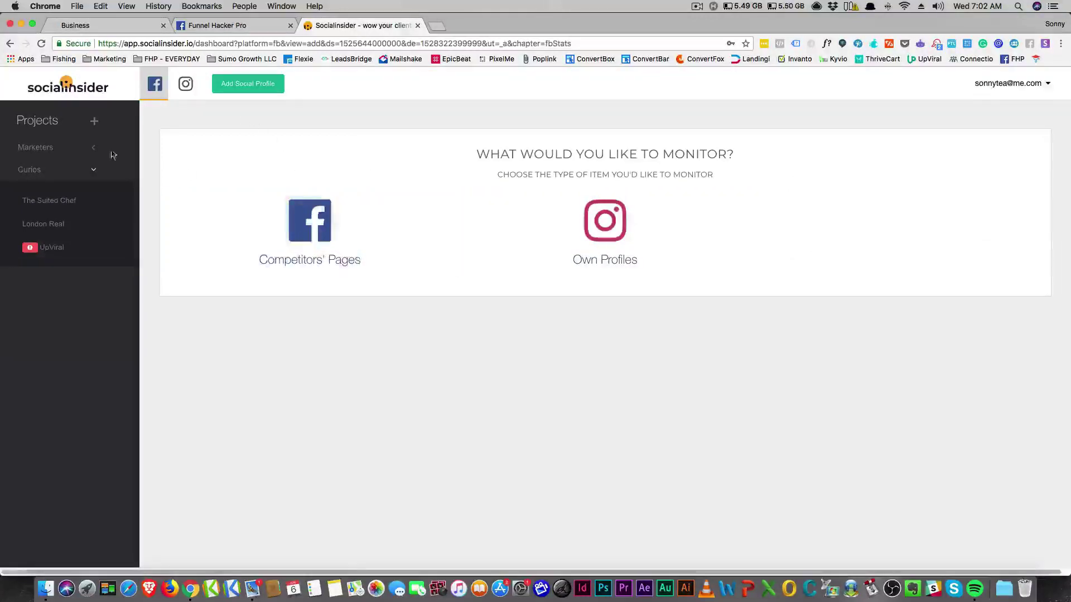
{"action": "left_click", "coordinate": [34, 148]}
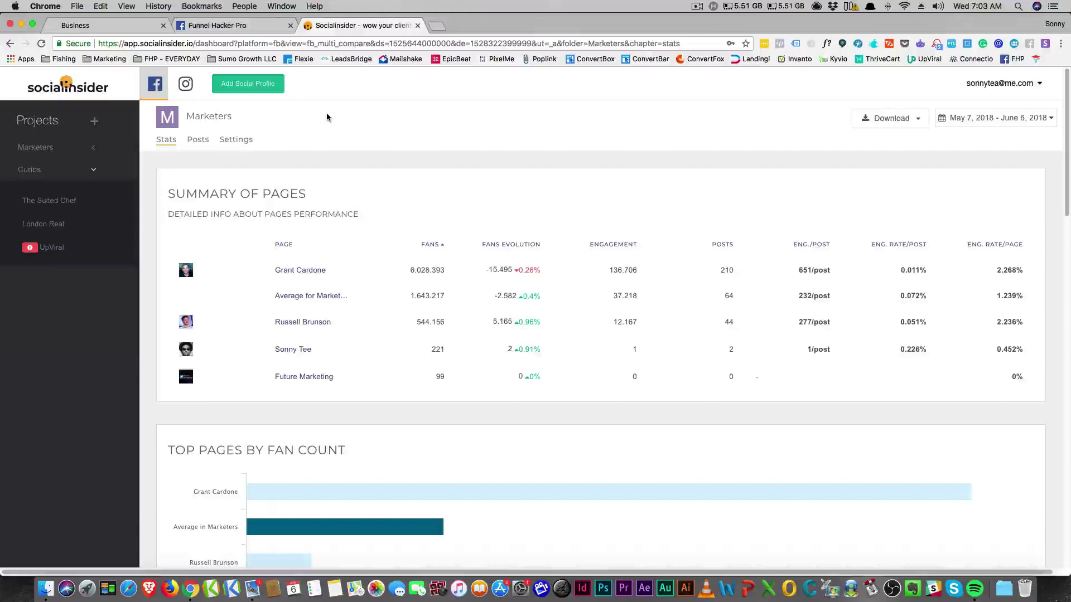
Check the Instagram profiles and empty folder, then return to Russell Brunson's Facebook stats
{"action": "left_click", "coordinate": [186, 87]}
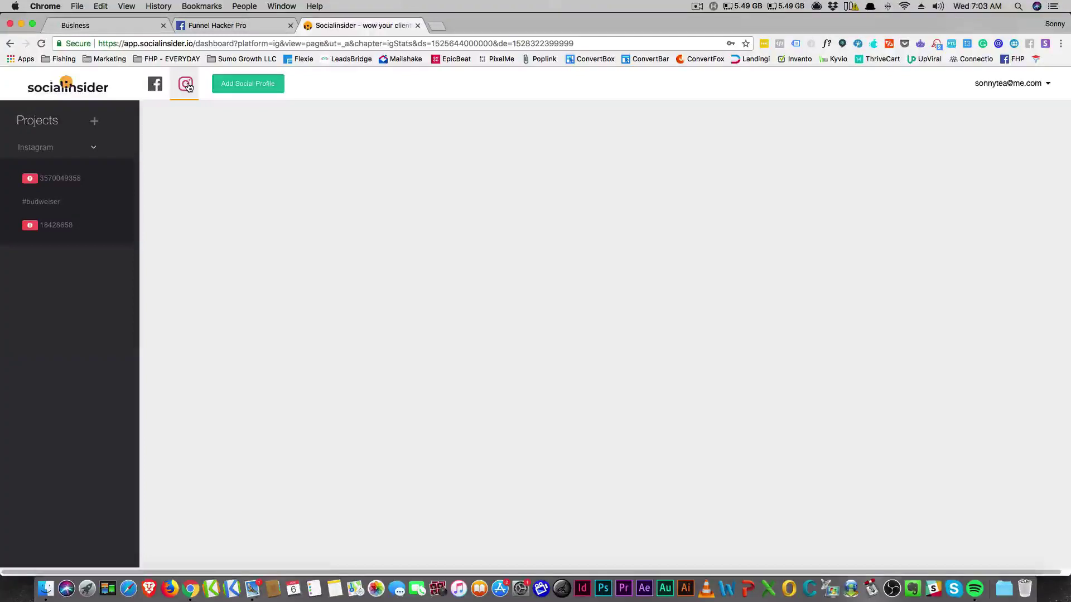
{"action": "left_click", "coordinate": [53, 206]}
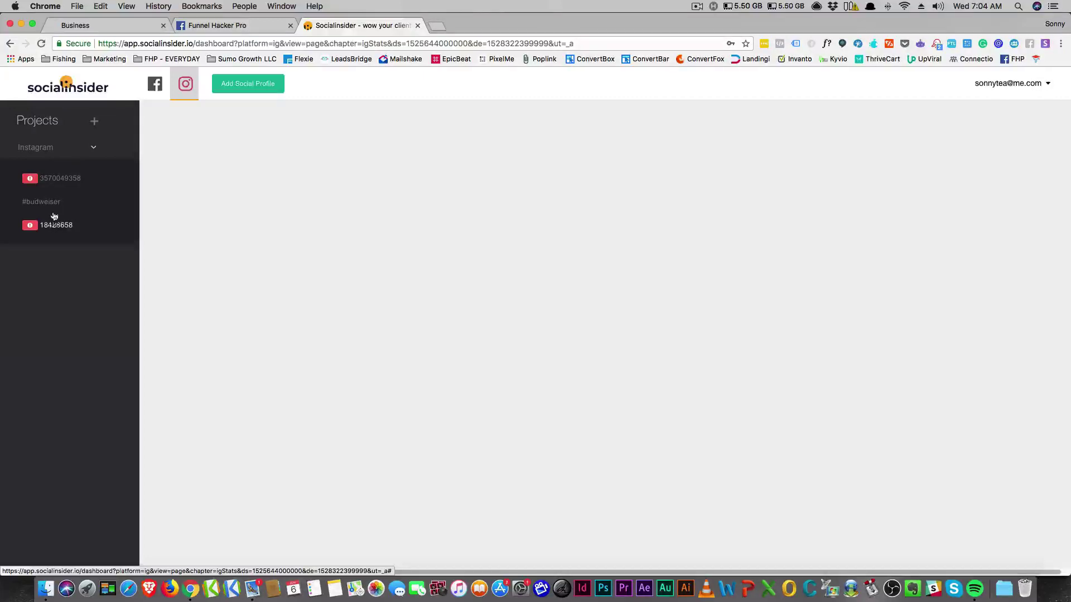
{"action": "left_click", "coordinate": [45, 153]}
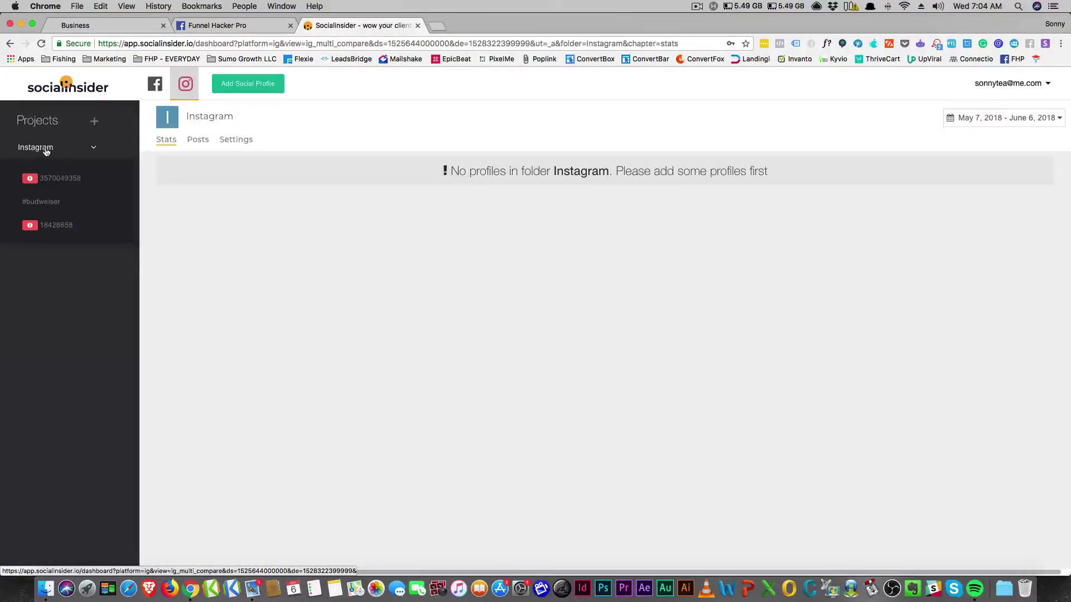
{"action": "left_click", "coordinate": [159, 87]}
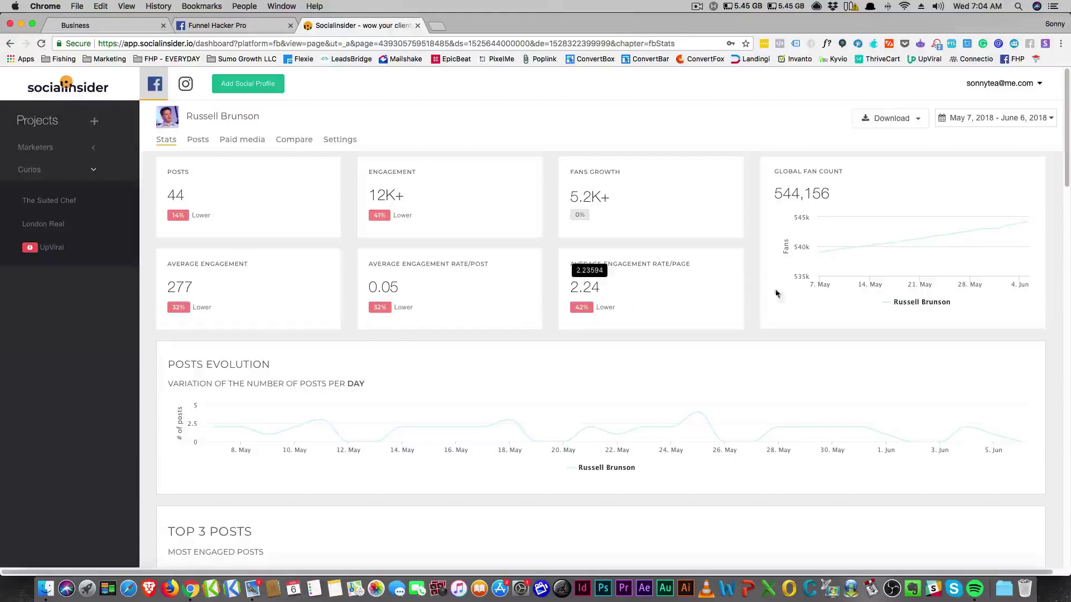
{"action": "scroll", "coordinate": [525, 275], "scroll_direction": "down", "scroll_amount": 5}
{"action": "scroll", "coordinate": [529, 280], "scroll_direction": "down", "scroll_amount": 6}
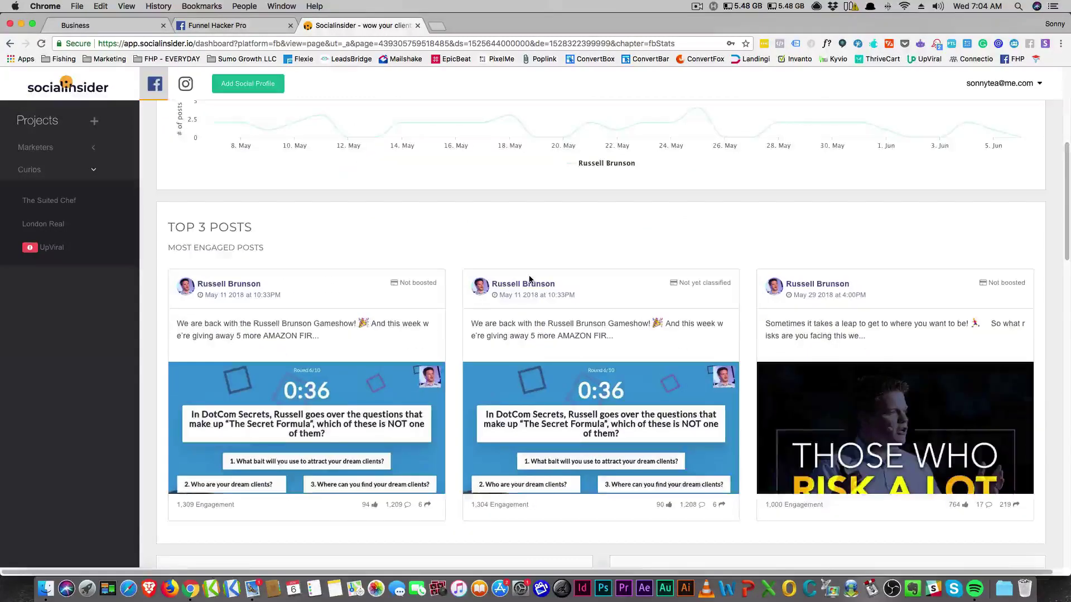
{"action": "scroll", "coordinate": [529, 279], "scroll_direction": "down", "scroll_amount": 14}
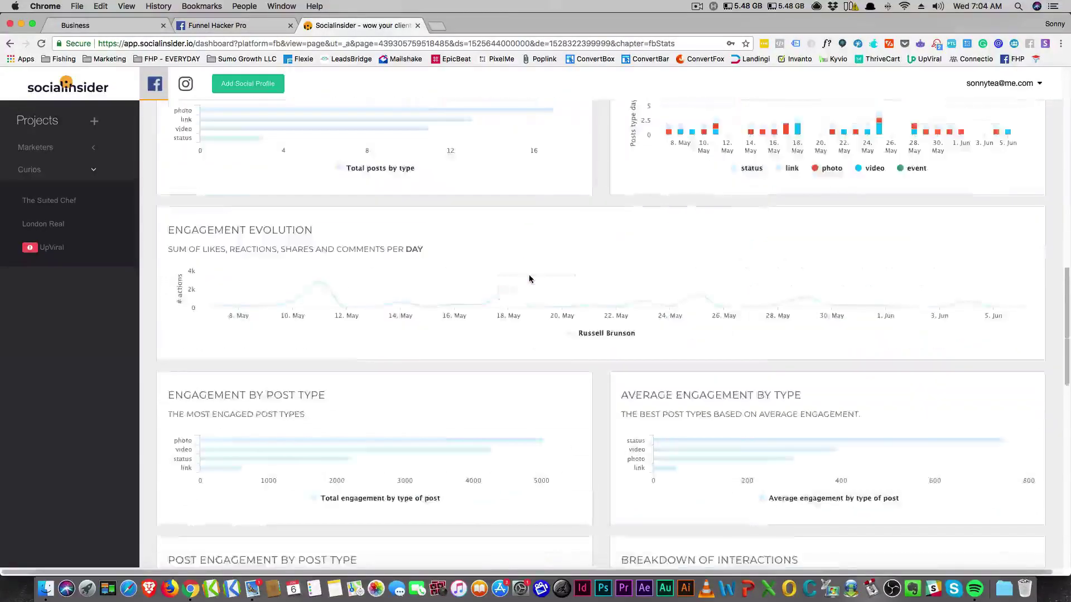
{"action": "scroll", "coordinate": [531, 275], "scroll_direction": "down", "scroll_amount": 11}
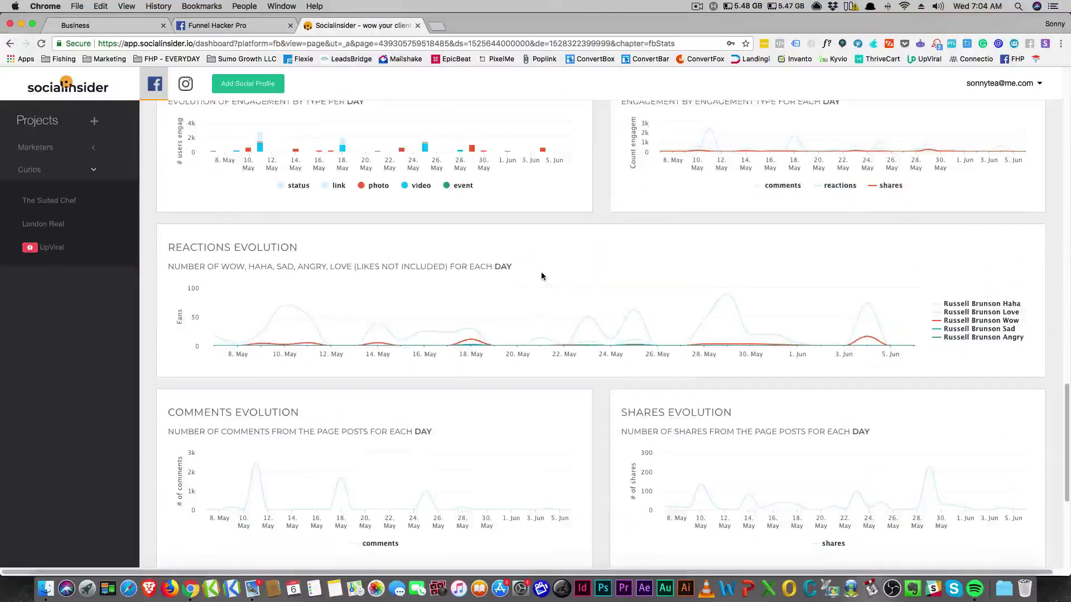
{"action": "scroll", "coordinate": [541, 271], "scroll_direction": "up", "scroll_amount": 3}
{"action": "scroll", "coordinate": [543, 270], "scroll_direction": "down", "scroll_amount": 10}
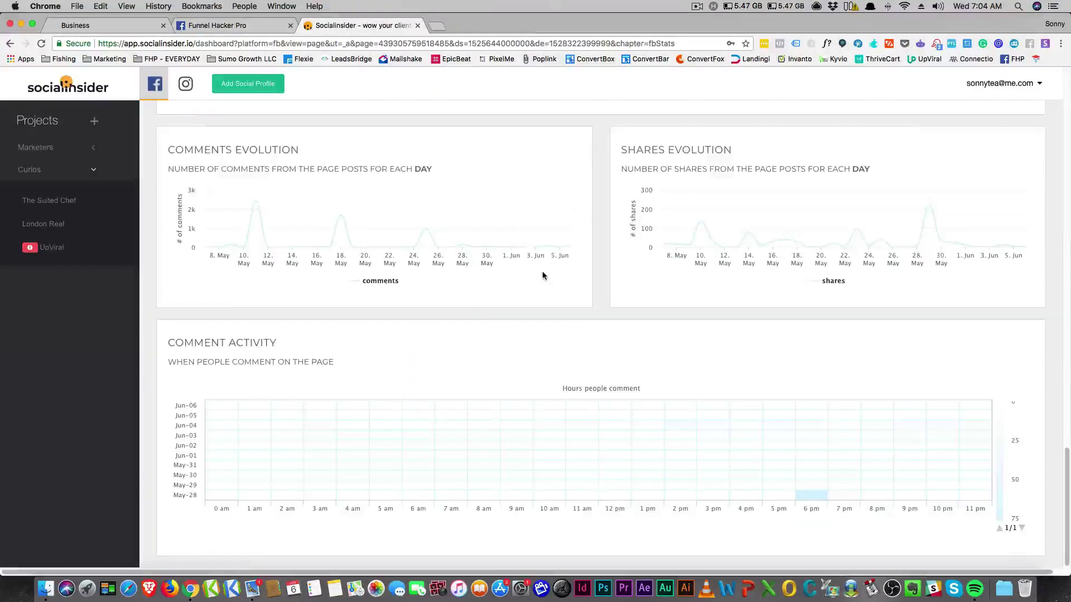
{"action": "scroll", "coordinate": [545, 271], "scroll_direction": "up", "scroll_amount": 15}
{"action": "scroll", "coordinate": [547, 273], "scroll_direction": "up", "scroll_amount": 20}
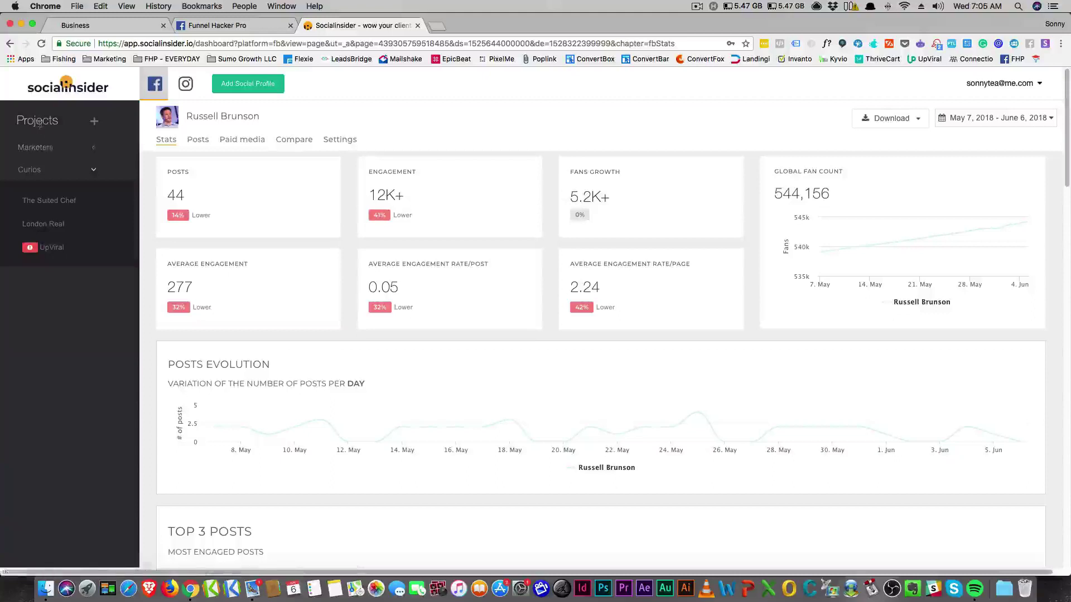
Show Russell Brunson's Paid media breakdown: 31 not boosted, 9 unclassified, 4 likely boosted
{"action": "left_click", "coordinate": [72, 93]}
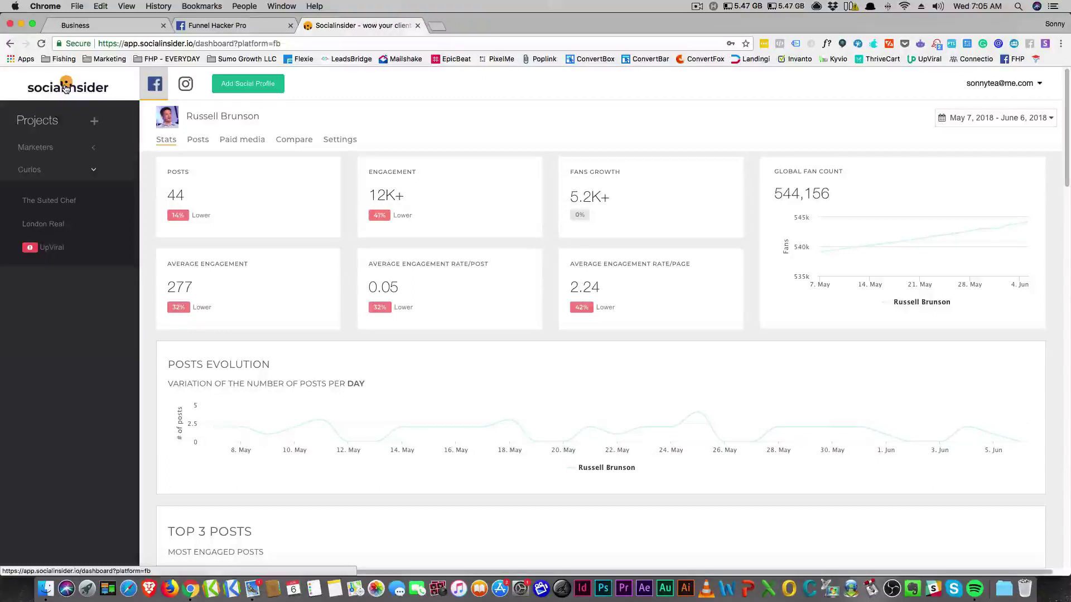
{"action": "left_click", "coordinate": [208, 142]}
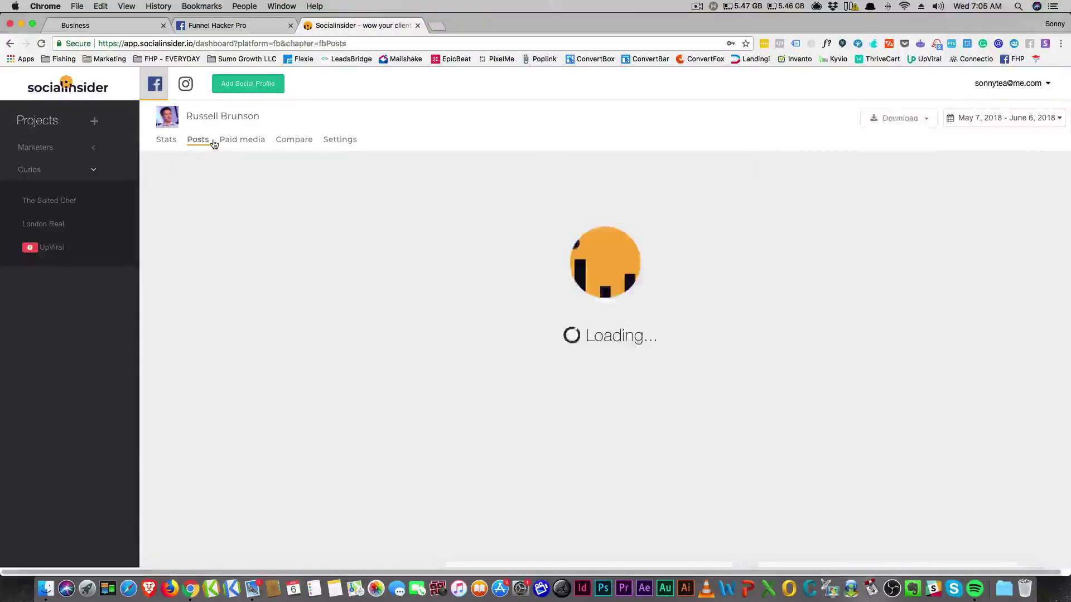
{"action": "left_click", "coordinate": [229, 141]}
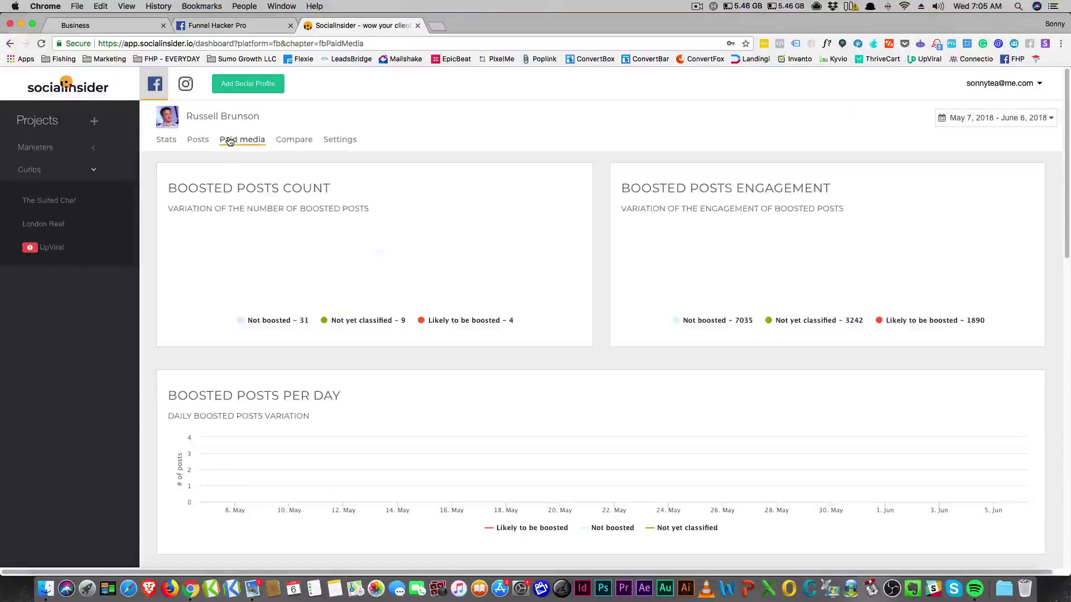
{"action": "scroll", "coordinate": [178, 271], "scroll_direction": "down", "scroll_amount": 10}
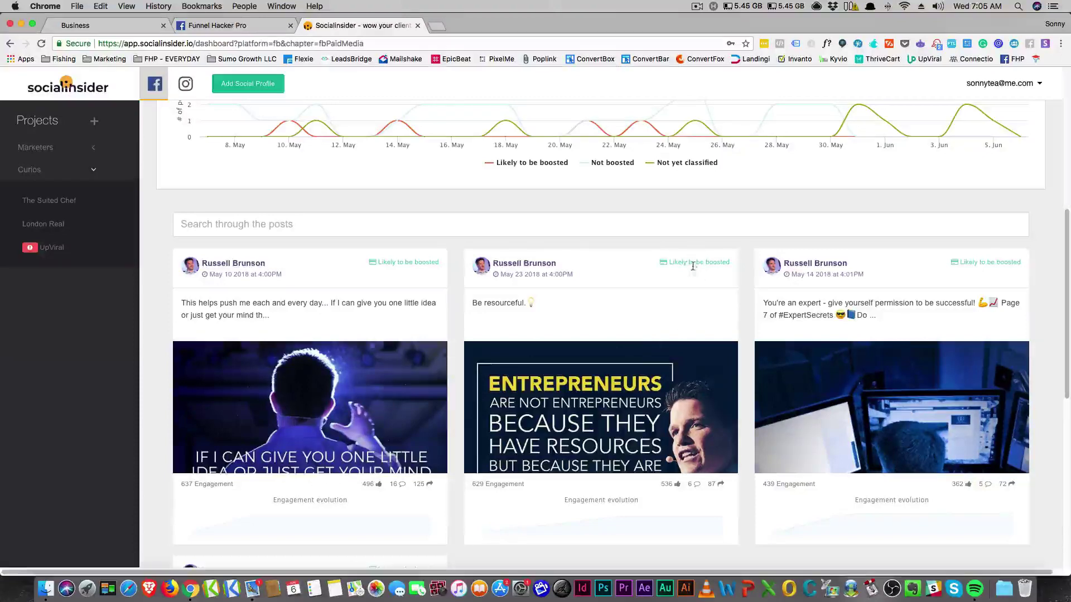
{"action": "scroll", "coordinate": [569, 249], "scroll_direction": "down", "scroll_amount": 2}
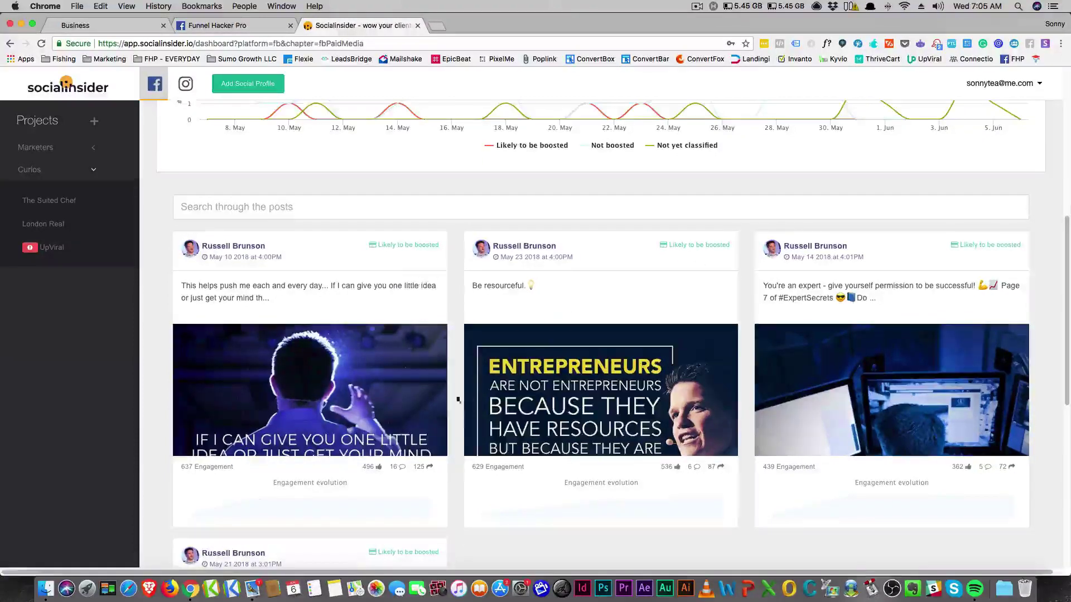
{"action": "scroll", "coordinate": [485, 378], "scroll_direction": "down", "scroll_amount": 1}
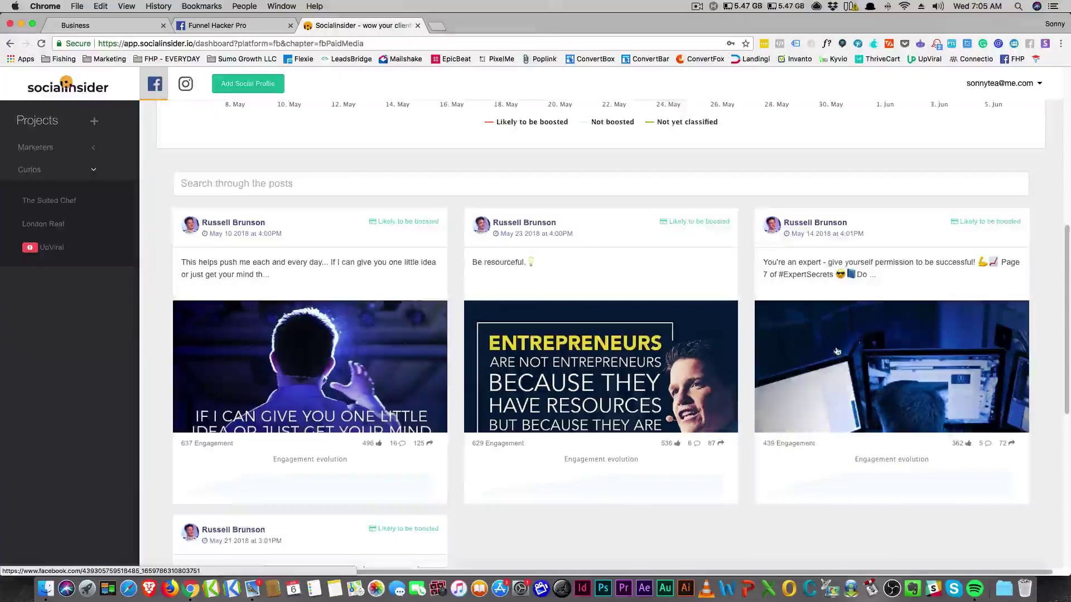
{"action": "scroll", "coordinate": [837, 346], "scroll_direction": "down", "scroll_amount": 10}
{"action": "scroll", "coordinate": [837, 349], "scroll_direction": "down", "scroll_amount": 8}
{"action": "scroll", "coordinate": [837, 352], "scroll_direction": "up", "scroll_amount": 20}
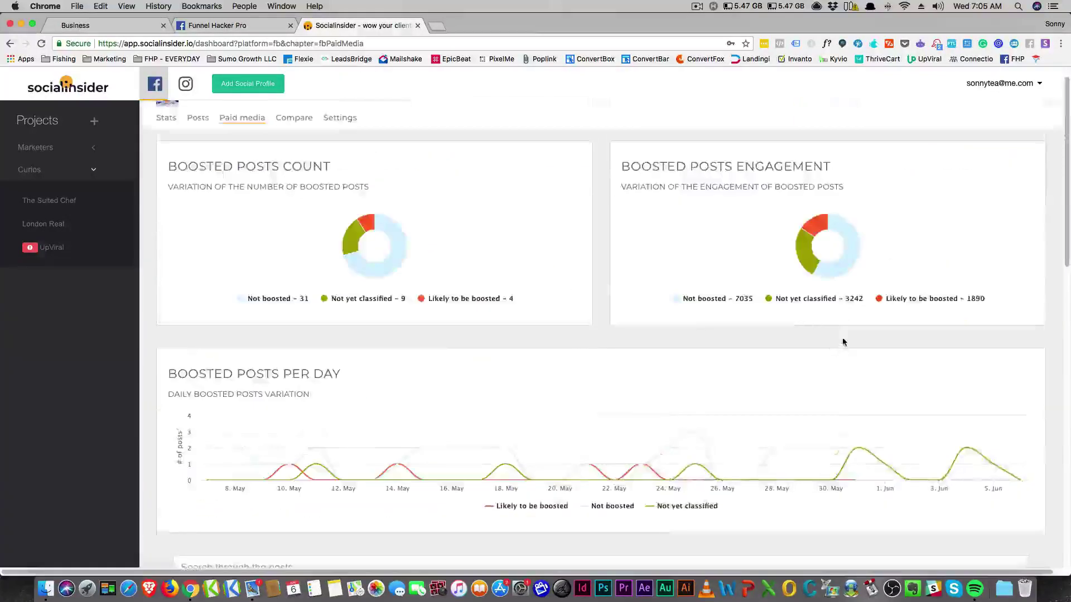
{"action": "scroll", "coordinate": [841, 342], "scroll_direction": "down", "scroll_amount": 8}
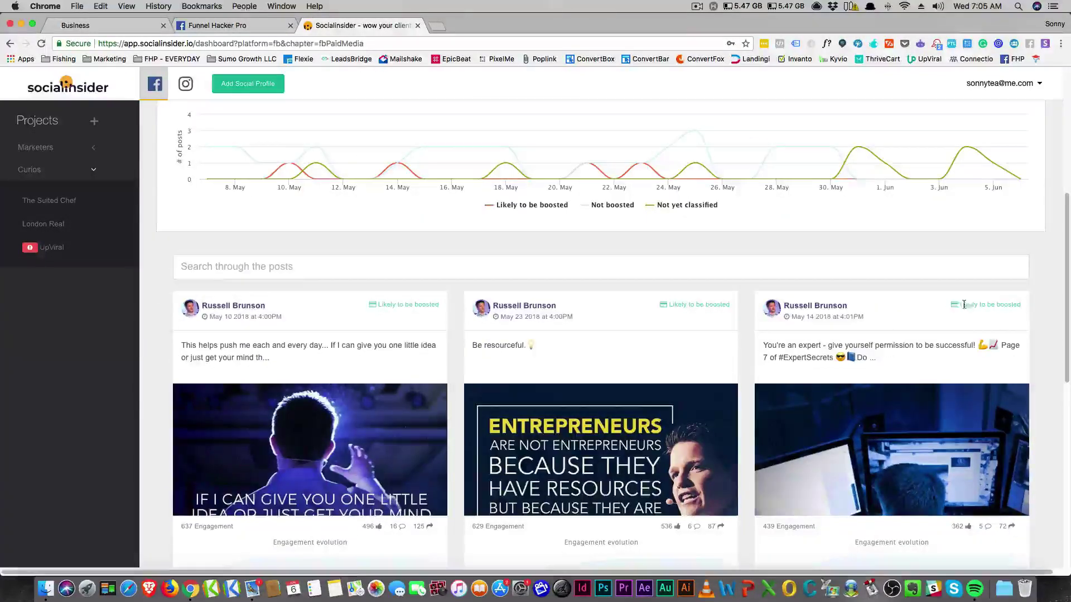
{"action": "scroll", "coordinate": [813, 394], "scroll_direction": "down", "scroll_amount": 1}
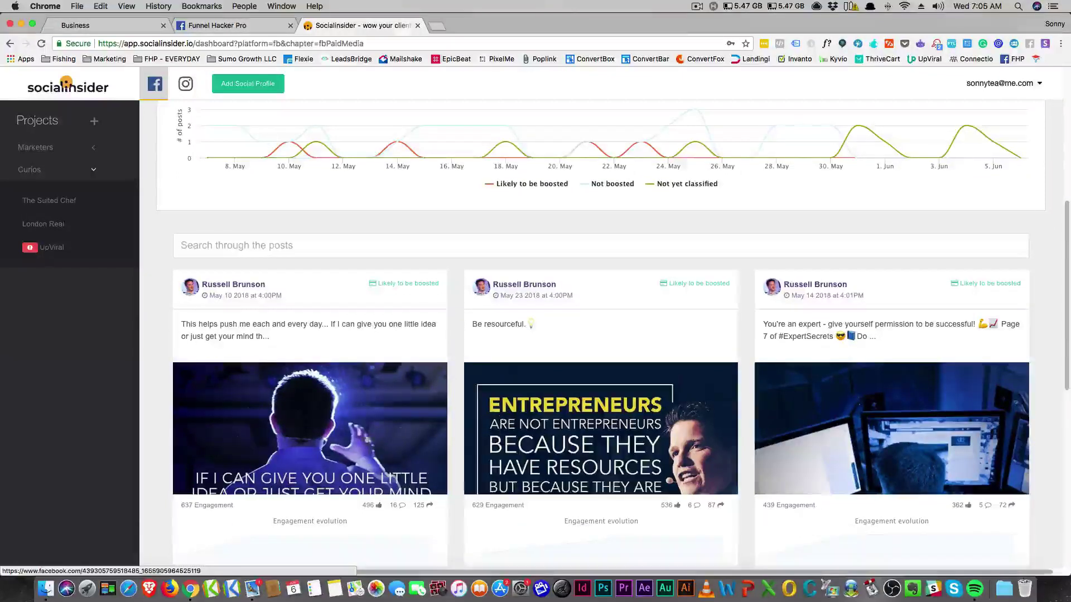
{"action": "scroll", "coordinate": [321, 455], "scroll_direction": "up", "scroll_amount": 10}
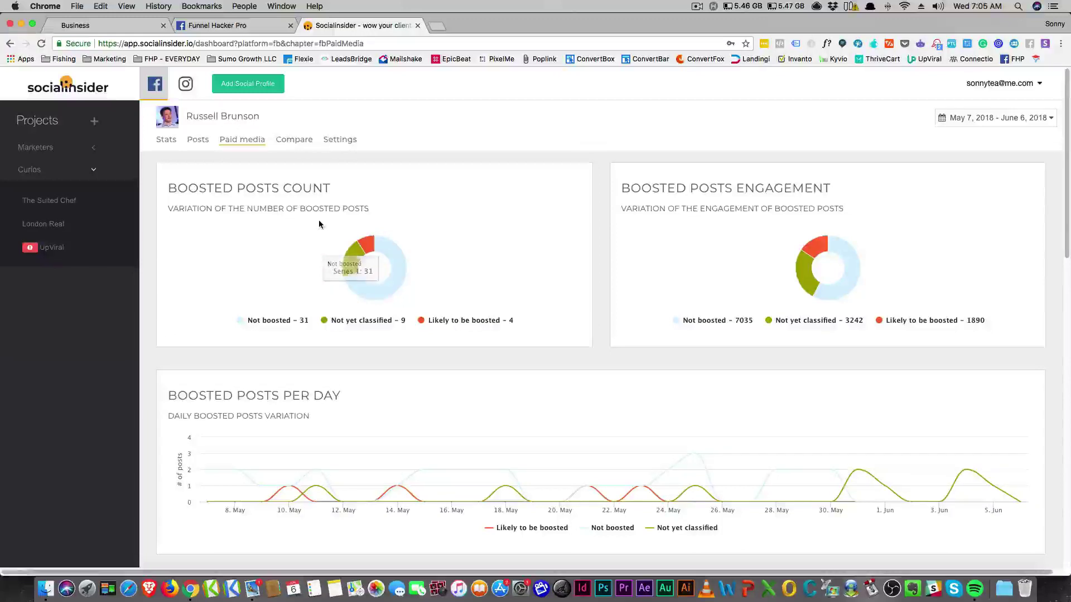
Scan the Compare tab's Quick Stats and Best Post, then show the page's Settings tab
{"action": "left_click", "coordinate": [286, 140]}
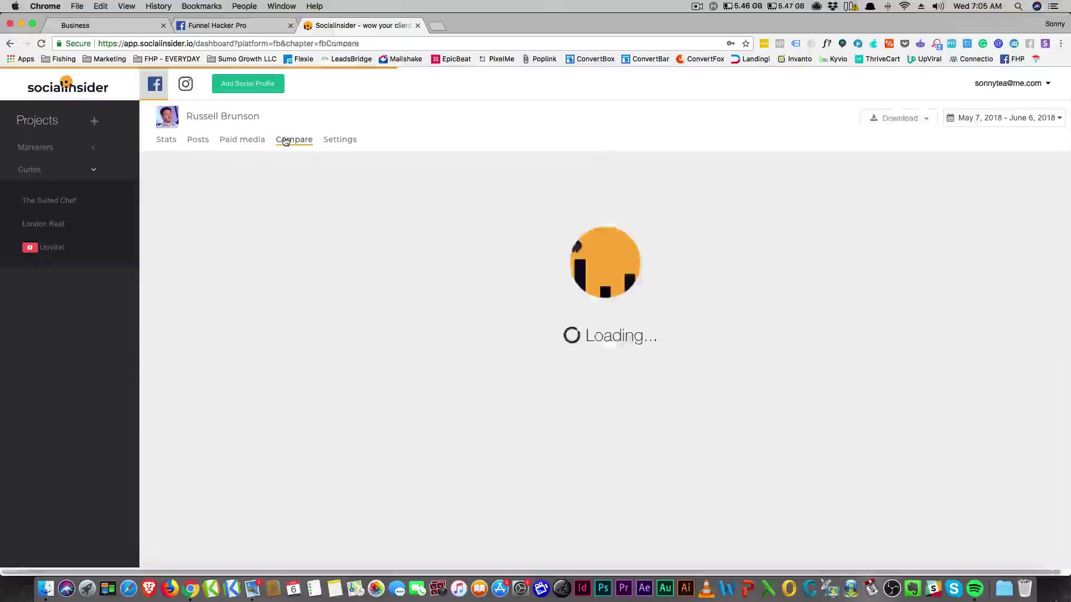
{"action": "scroll", "coordinate": [268, 254], "scroll_direction": "down", "scroll_amount": 1}
{"action": "scroll", "coordinate": [269, 259], "scroll_direction": "down", "scroll_amount": 3}
{"action": "scroll", "coordinate": [273, 259], "scroll_direction": "down", "scroll_amount": 10}
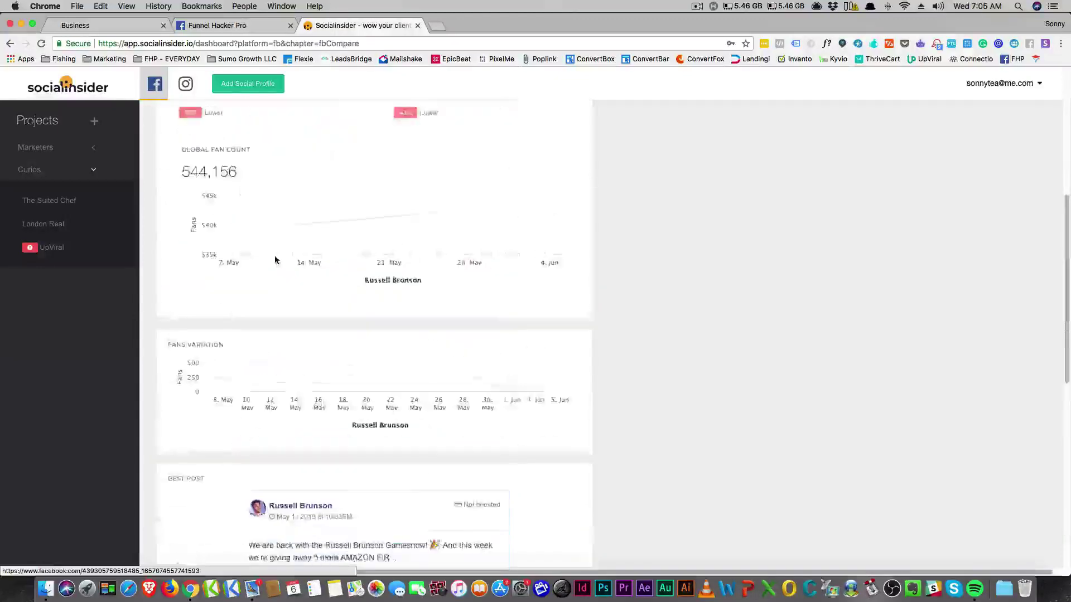
{"action": "scroll", "coordinate": [276, 251], "scroll_direction": "down", "scroll_amount": 6}
{"action": "scroll", "coordinate": [275, 265], "scroll_direction": "down", "scroll_amount": 5}
{"action": "scroll", "coordinate": [276, 266], "scroll_direction": "up", "scroll_amount": 10}
{"action": "scroll", "coordinate": [282, 279], "scroll_direction": "down", "scroll_amount": 4}
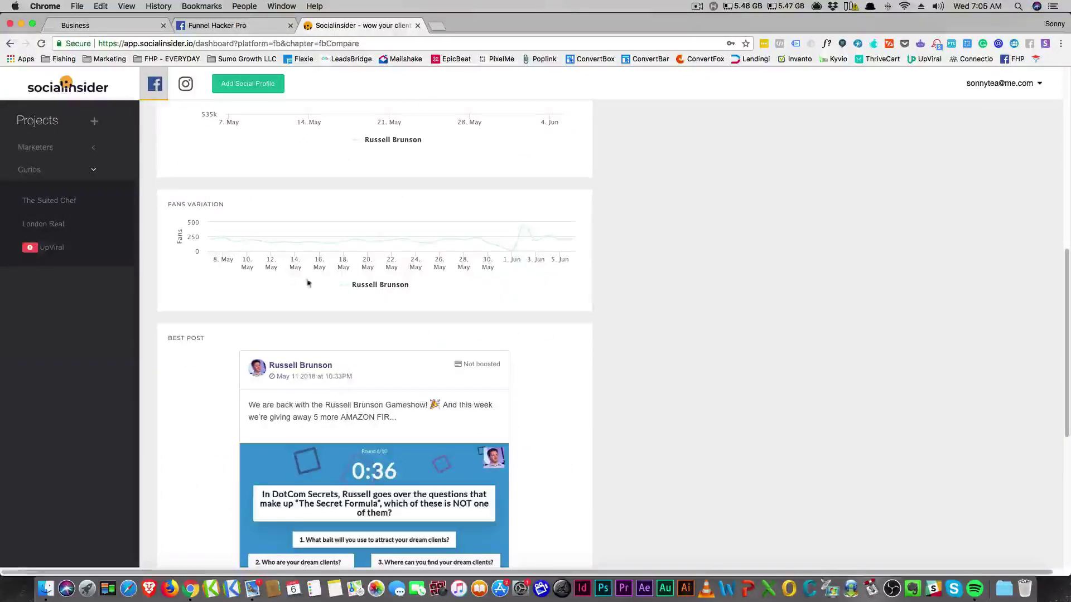
{"action": "scroll", "coordinate": [282, 380], "scroll_direction": "up", "scroll_amount": 12}
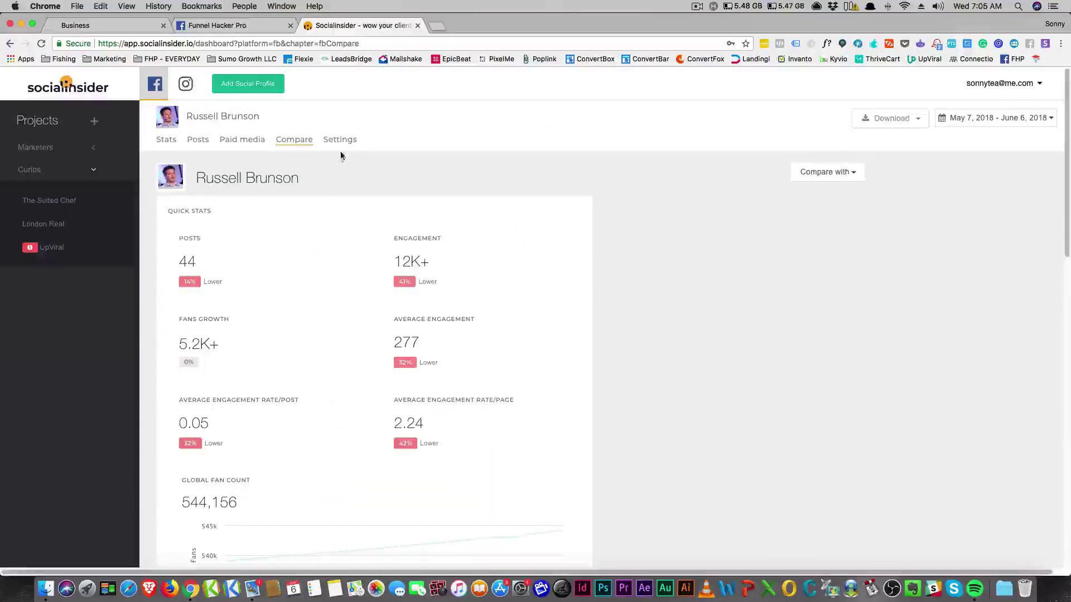
{"action": "left_click", "coordinate": [340, 140]}
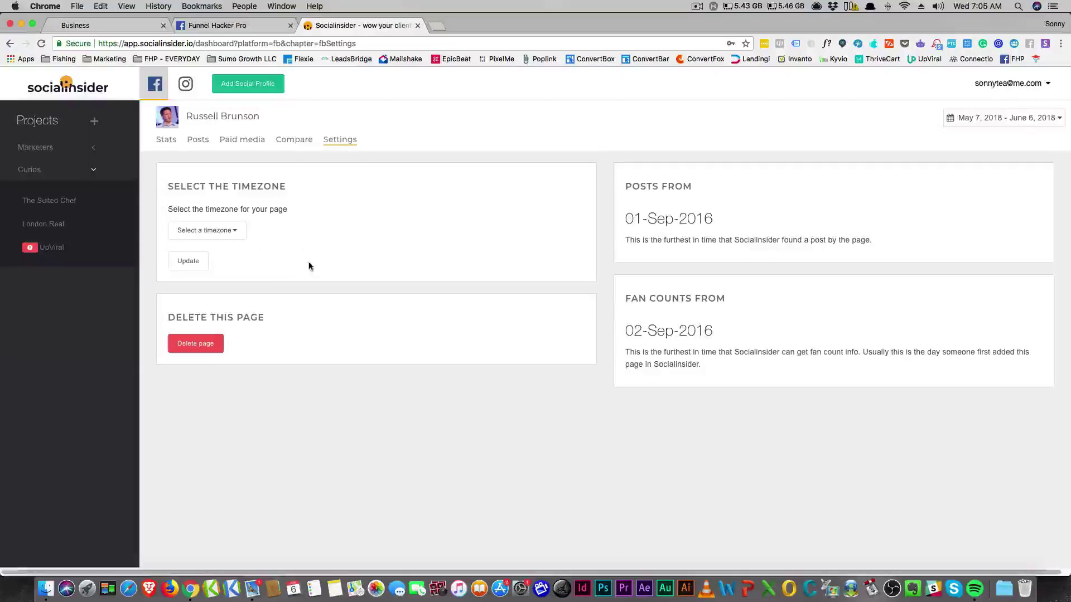
Go back to Russell Brunson's Stats tab and view its top 3 posts, led by 1,309 engagement
{"action": "left_click", "coordinate": [166, 140]}
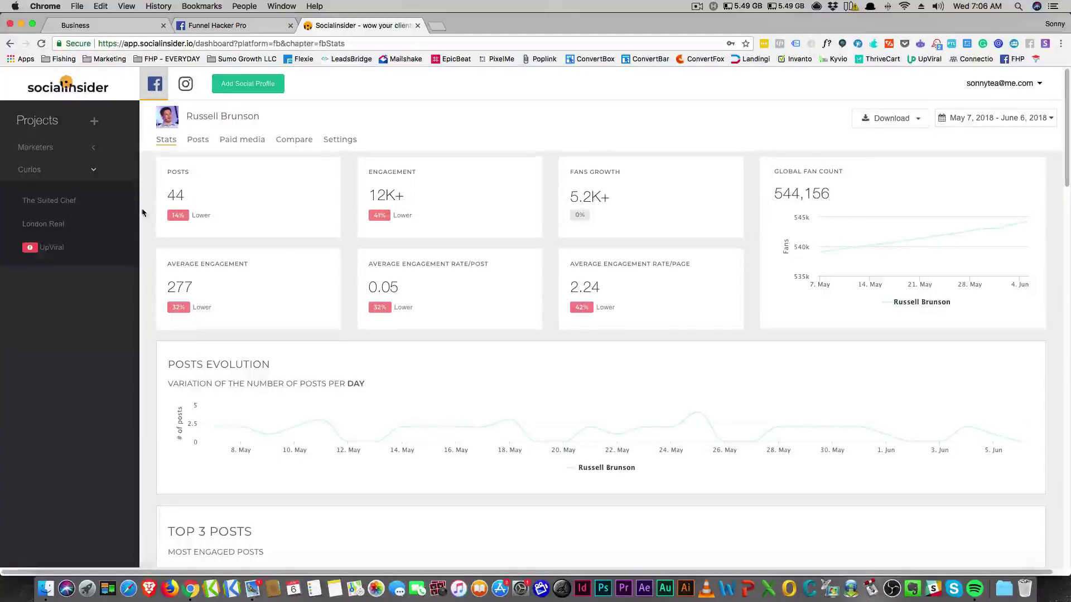
{"action": "scroll", "coordinate": [96, 282], "scroll_direction": "down", "scroll_amount": 5}
{"action": "scroll", "coordinate": [96, 282], "scroll_direction": "up", "scroll_amount": 5}
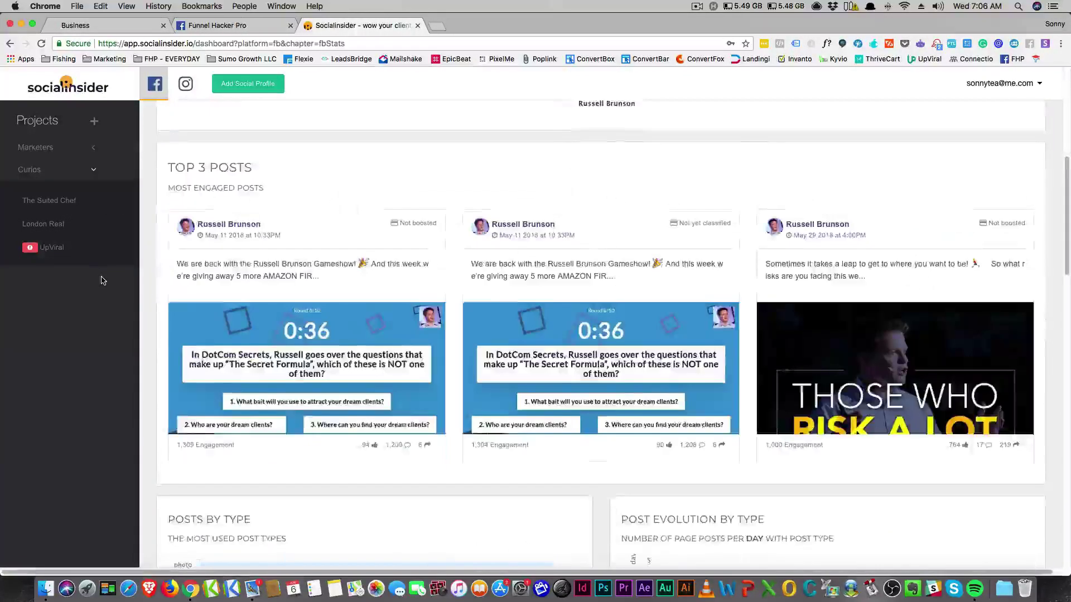